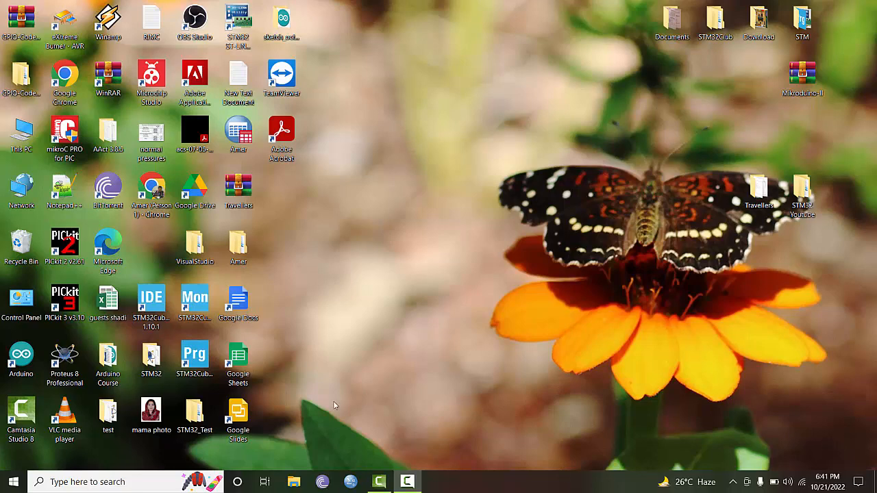
Launch Proteus 8 Professional and open the recent STM32F103_Board project
{"action": "double_click", "coordinate": [68, 375]}
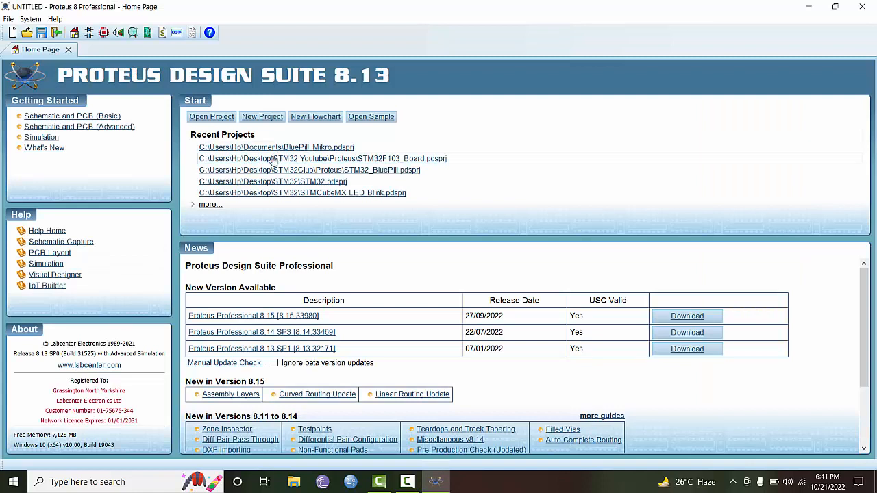
{"action": "left_click", "coordinate": [272, 160]}
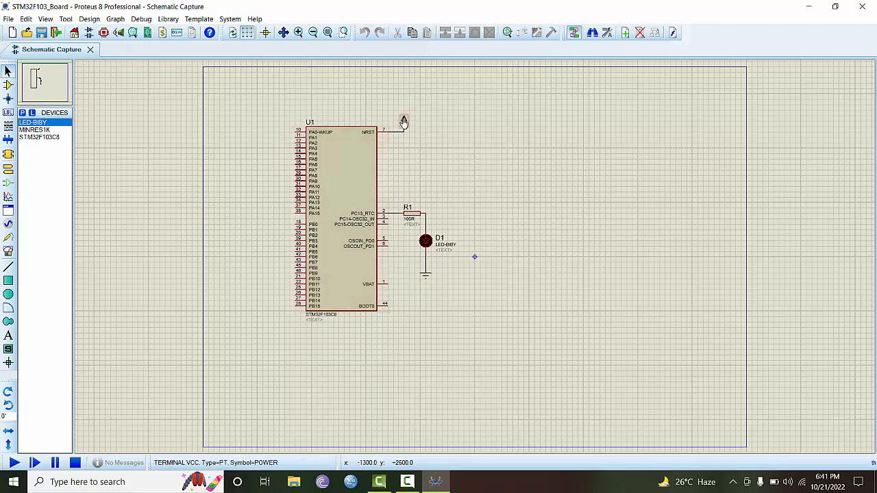
{"action": "left_click", "coordinate": [92, 20]}
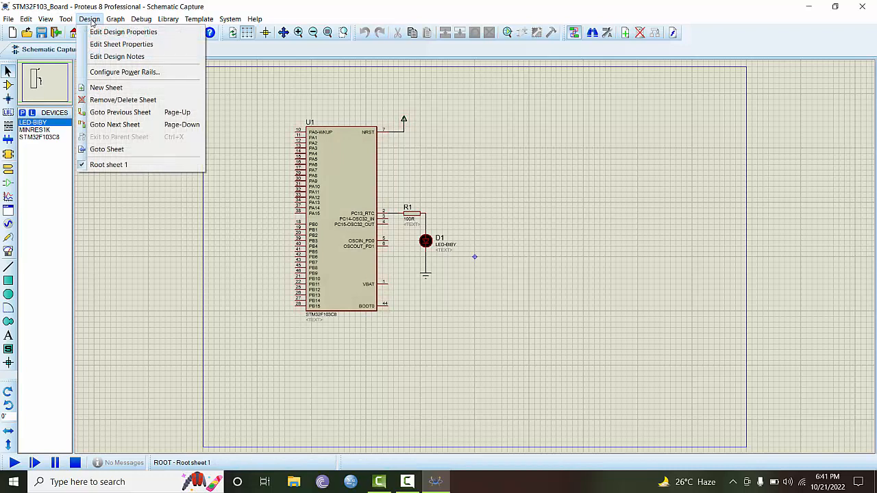
{"action": "left_click", "coordinate": [107, 74]}
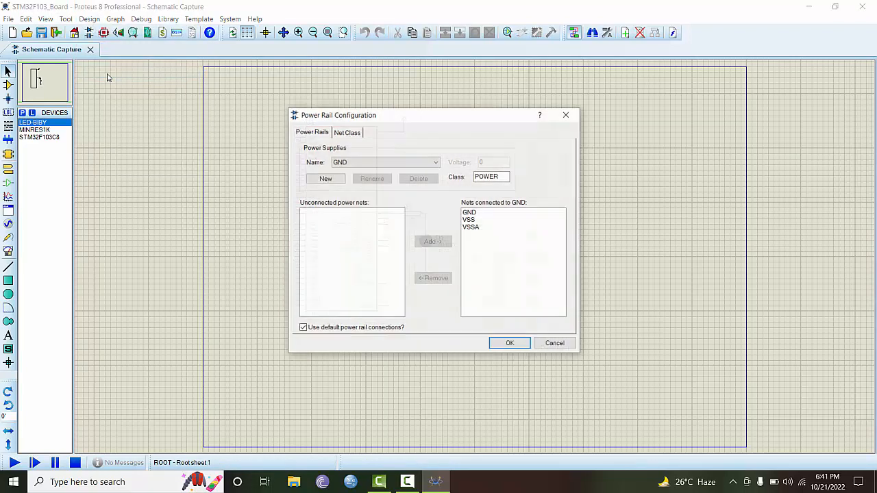
{"action": "left_click", "coordinate": [341, 163]}
{"action": "left_click", "coordinate": [344, 179]}
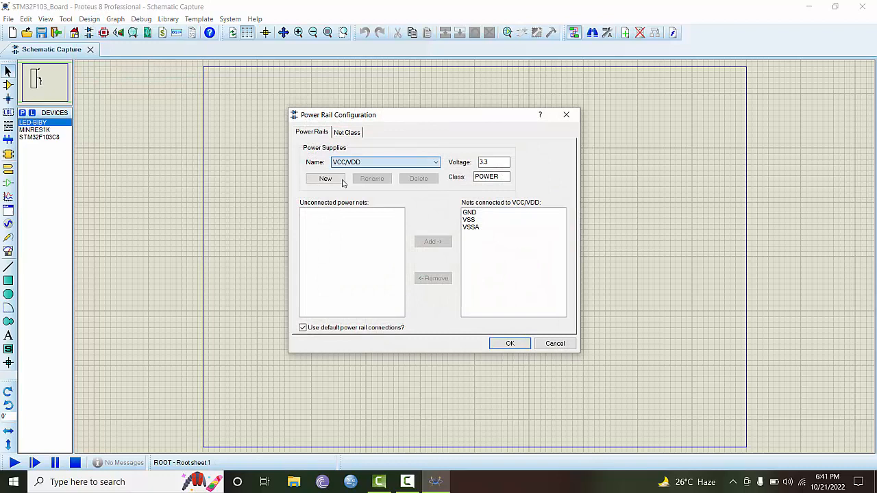
{"action": "left_click", "coordinate": [479, 163]}
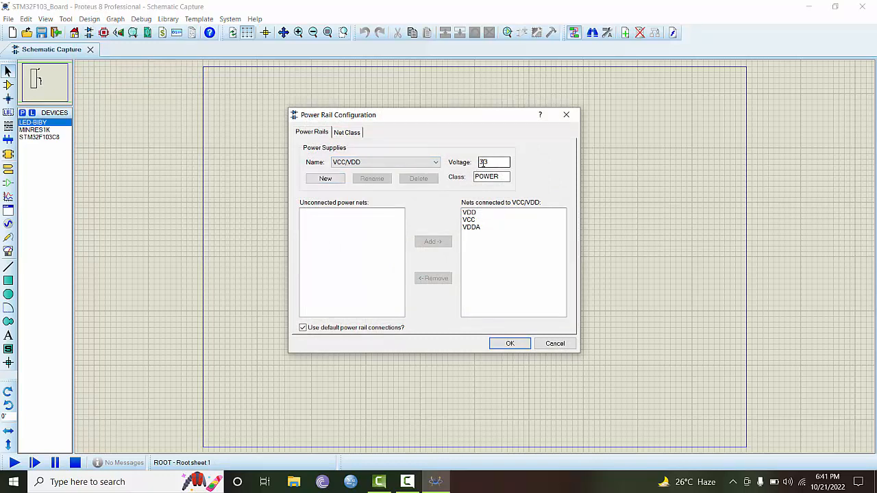
{"action": "left_click", "coordinate": [510, 351]}
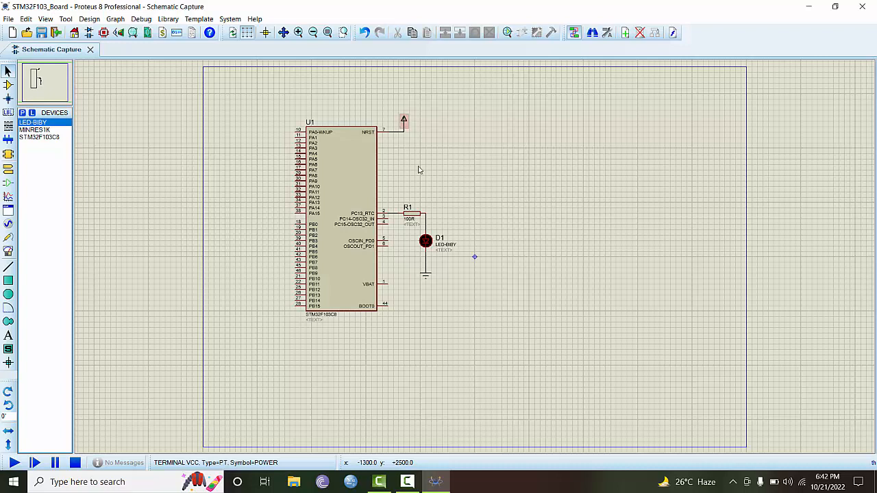
Delete resistor R1, LED D1 with its ground, and the power terminal with its wire
{"action": "right_click", "coordinate": [416, 218]}
{"action": "right_click", "coordinate": [416, 217]}
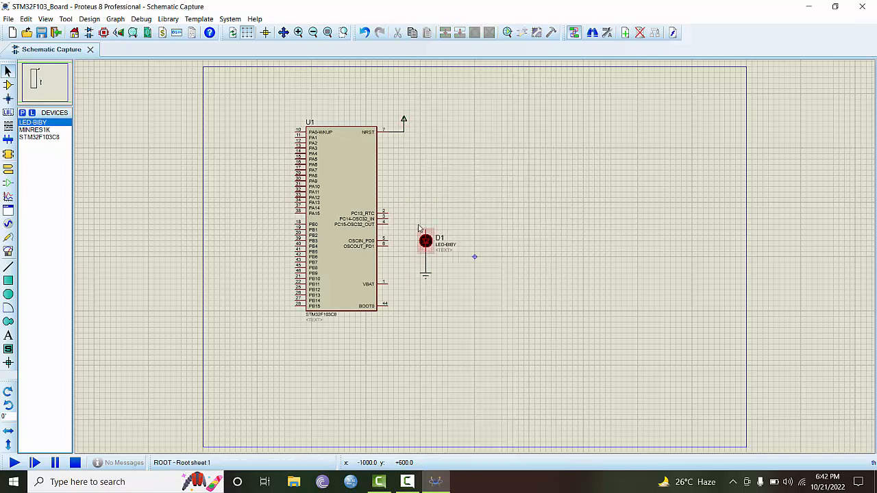
{"action": "left_click_drag", "start_coordinate": [415, 224], "coordinate": [457, 290]}
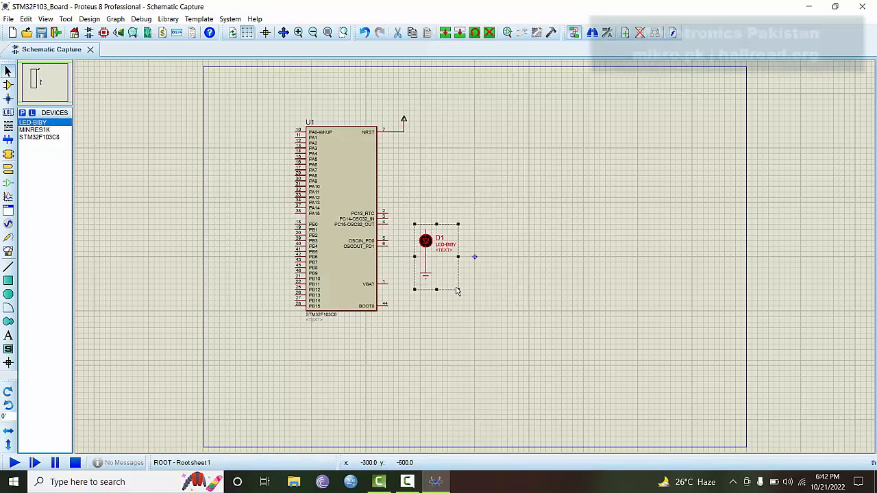
{"action": "key", "text": "Delete"}
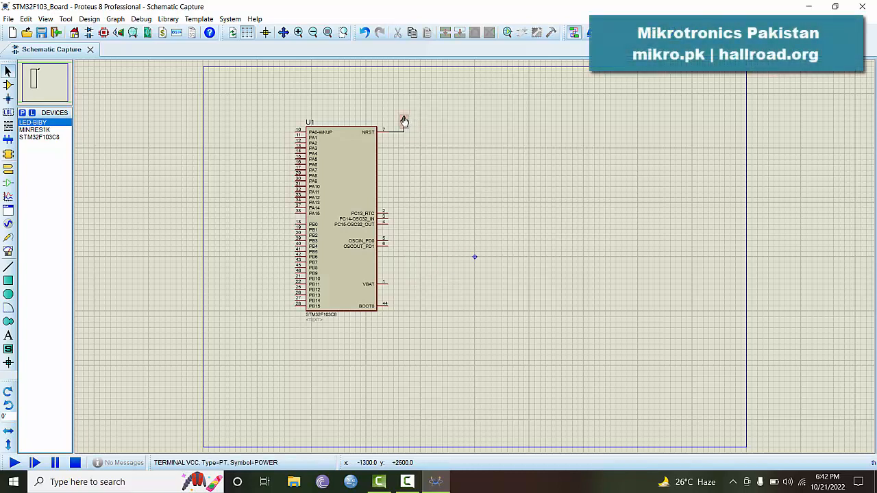
{"action": "right_click", "coordinate": [404, 121]}
{"action": "right_click", "coordinate": [405, 120]}
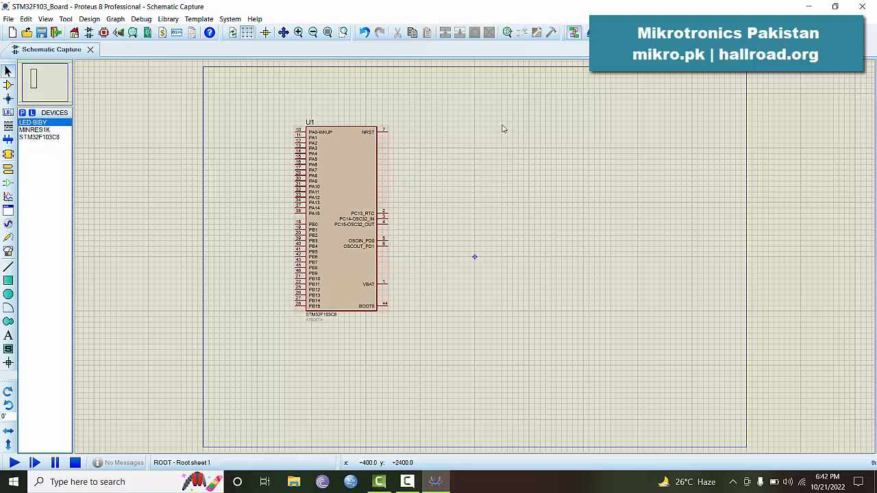
X-mirror the STM32F103C8 U1 so its pins face right and shift it up-left
{"action": "right_click", "coordinate": [345, 162]}
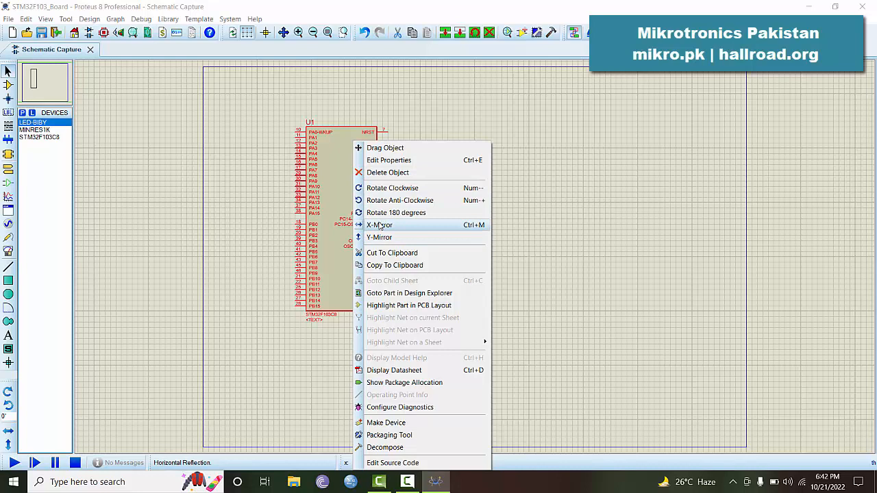
{"action": "left_click", "coordinate": [380, 226]}
{"action": "double_click", "coordinate": [346, 182]}
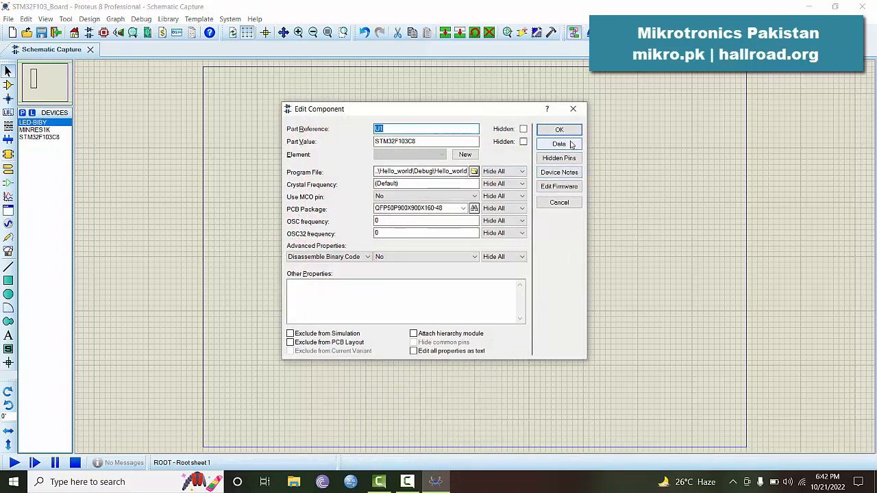
{"action": "left_click", "coordinate": [559, 203]}
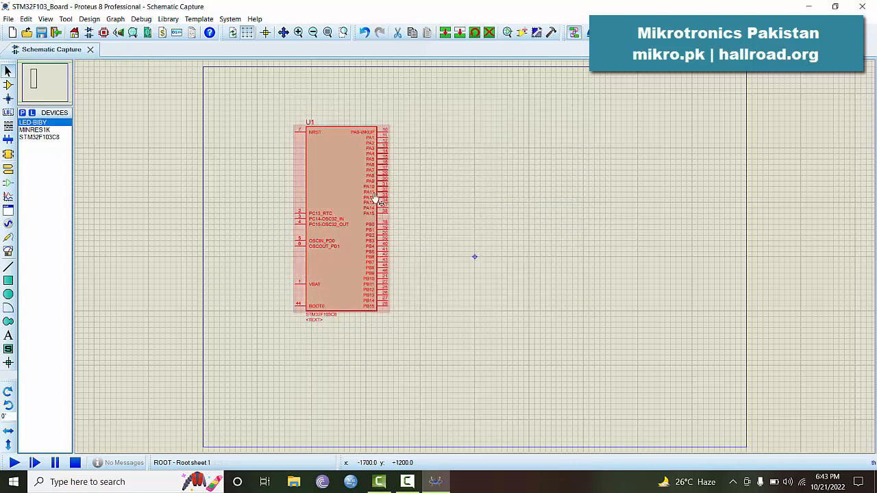
{"action": "left_click_drag", "start_coordinate": [307, 159], "coordinate": [307, 160]}
{"action": "left_click", "coordinate": [388, 166]}
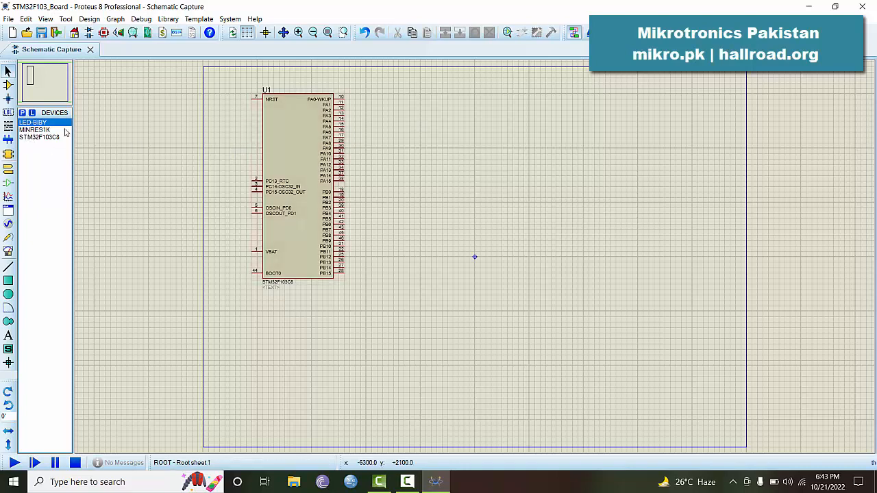
Search 'ledba' in Pick Devices, compare the bargraph previews, and add LED-BARGRAPH-GRN
{"action": "left_click", "coordinate": [21, 113]}
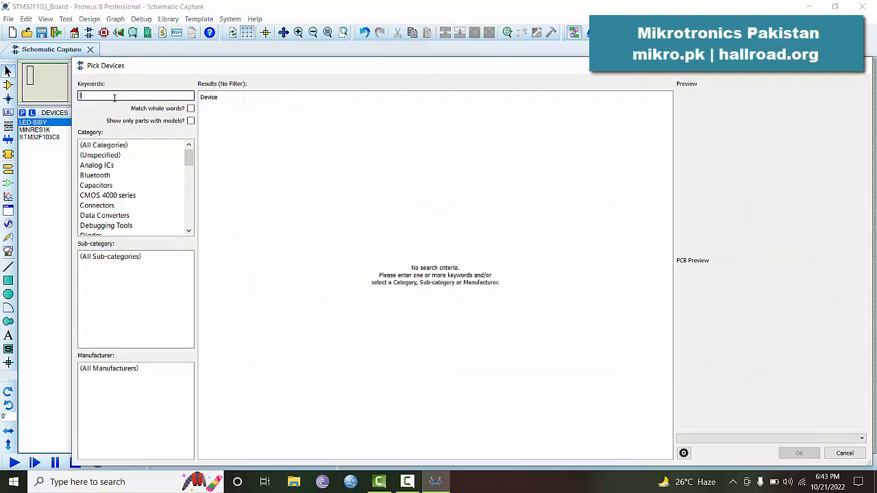
{"action": "type", "text": "ledbar"}
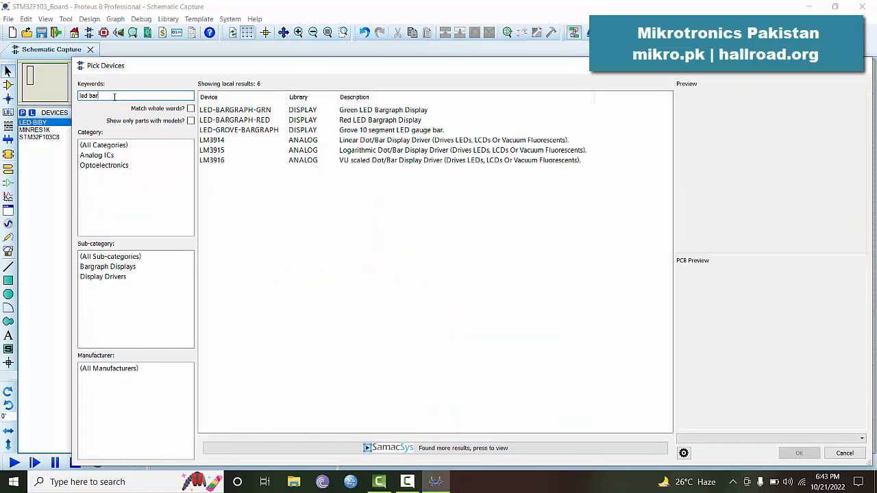
{"action": "left_click", "coordinate": [237, 111]}
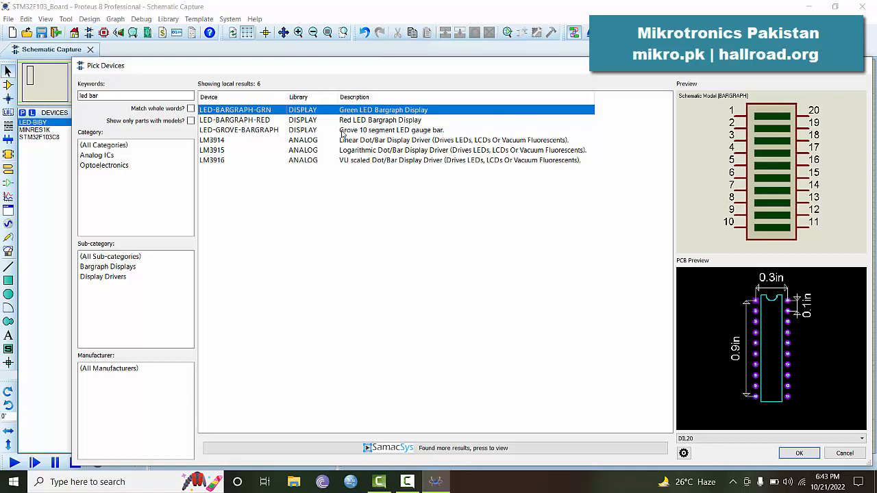
{"action": "left_click", "coordinate": [254, 122]}
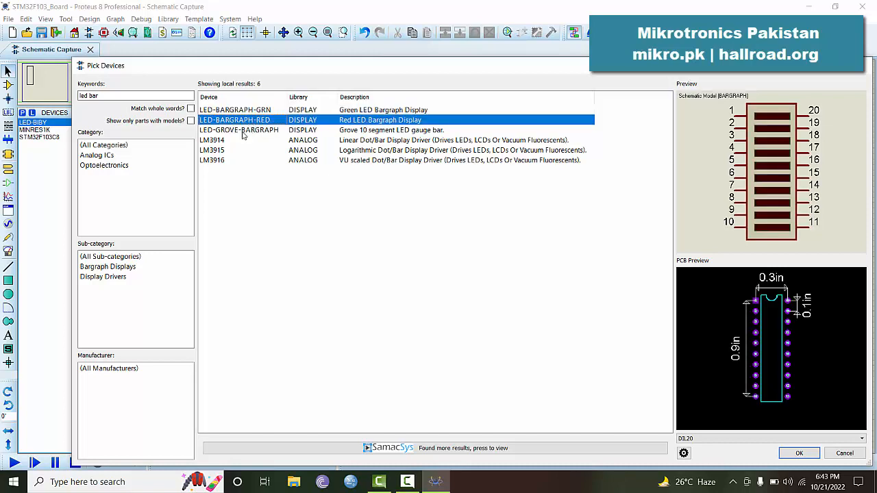
{"action": "left_click", "coordinate": [243, 132]}
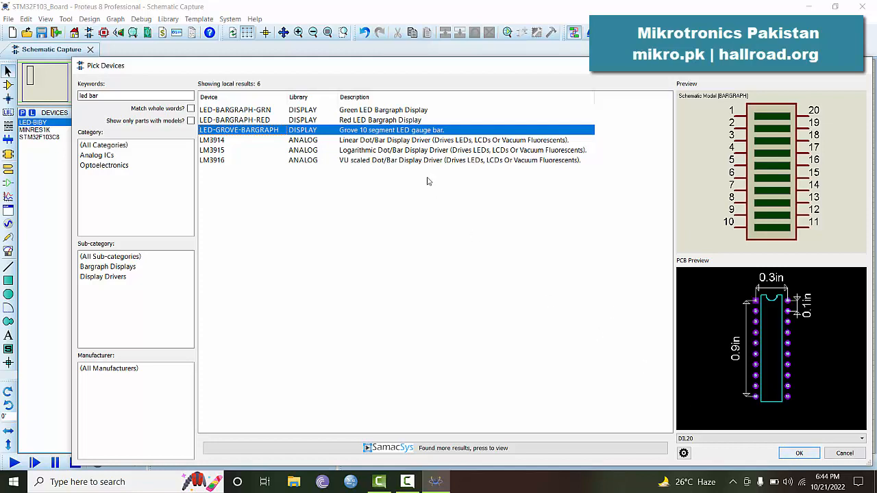
{"action": "left_click", "coordinate": [244, 113]}
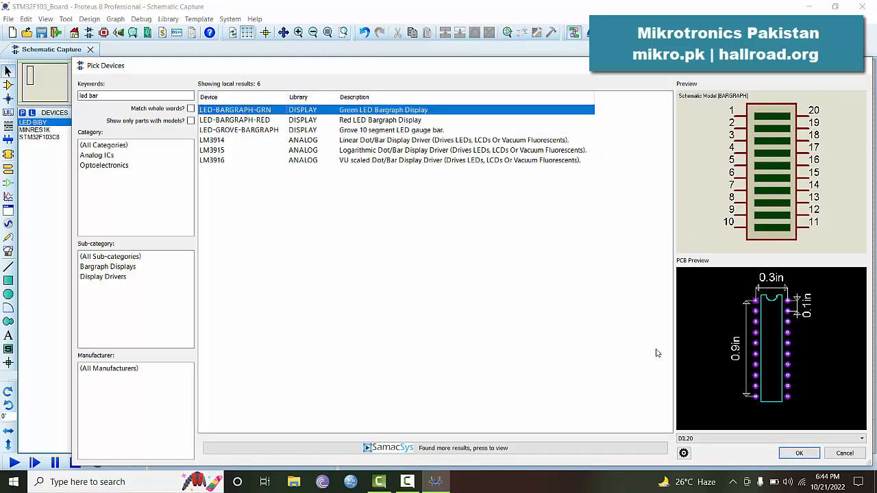
{"action": "left_click", "coordinate": [797, 453]}
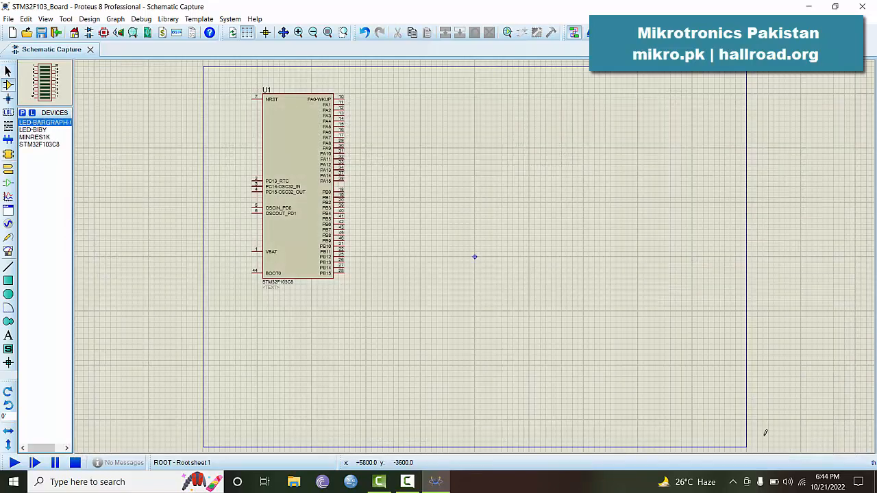
Place the bargraph as U2 right of U1 and wire a power terminal to its pin 1
{"action": "left_click", "coordinate": [466, 135]}
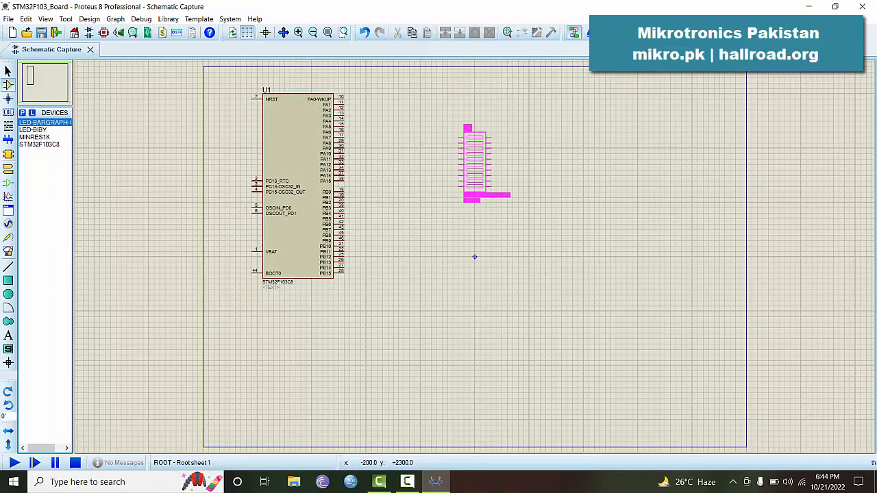
{"action": "left_click", "coordinate": [466, 115]}
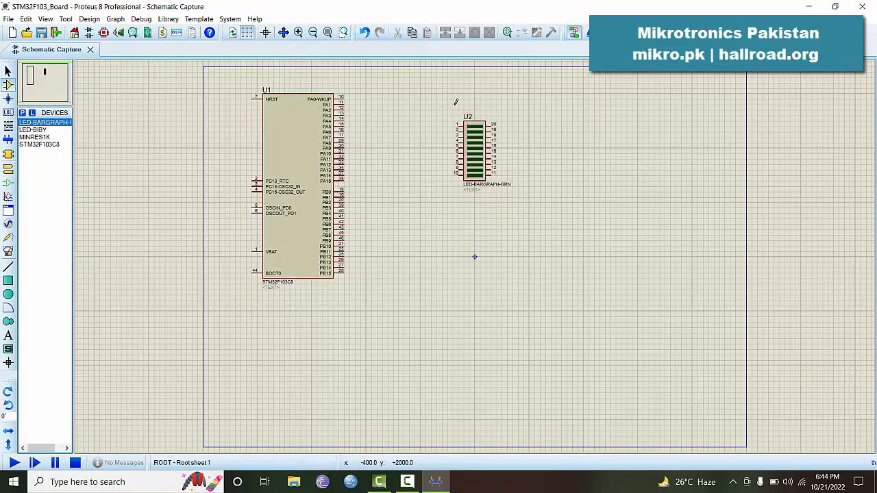
{"action": "scroll", "coordinate": [454, 104], "scroll_direction": "up", "scroll_amount": 3}
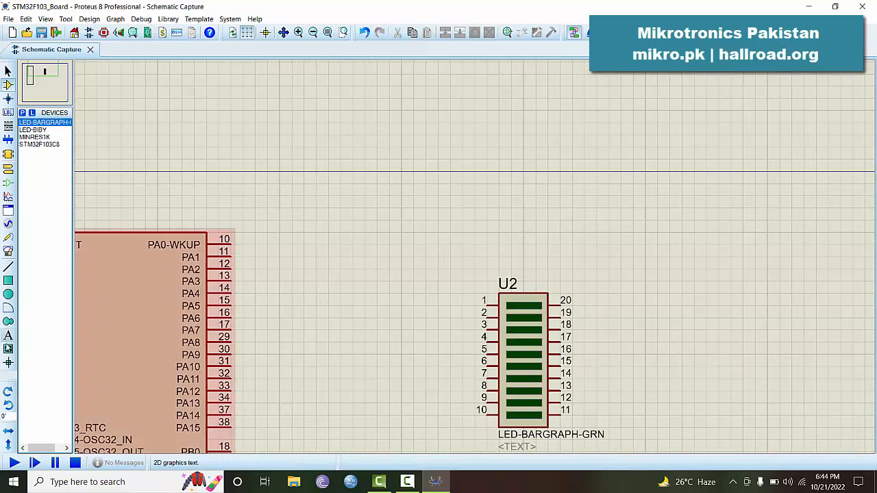
{"action": "left_click", "coordinate": [10, 171]}
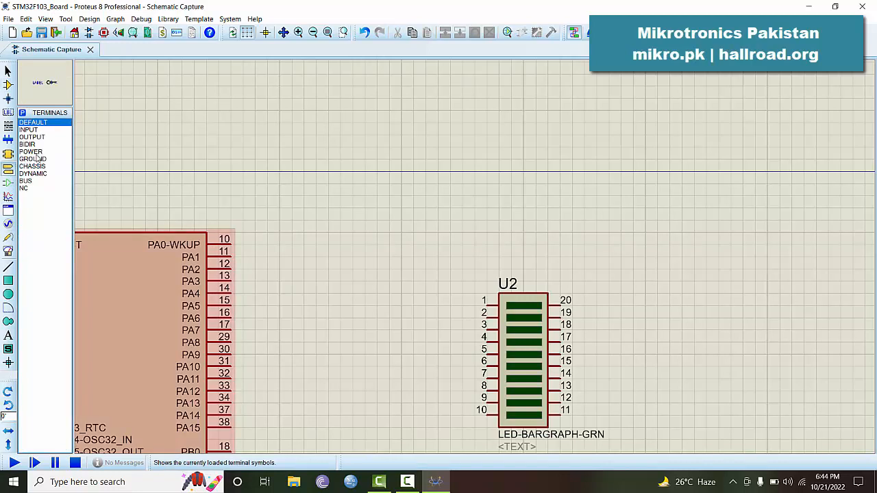
{"action": "left_click", "coordinate": [37, 154]}
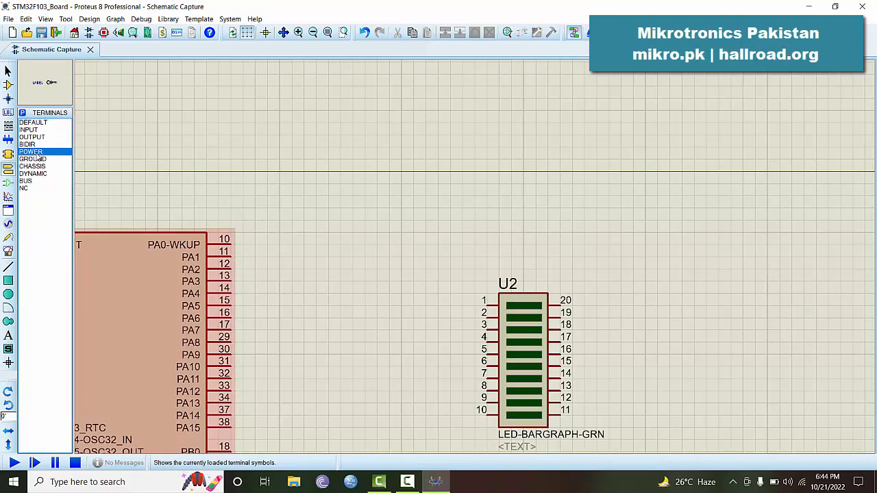
{"action": "left_click", "coordinate": [439, 267]}
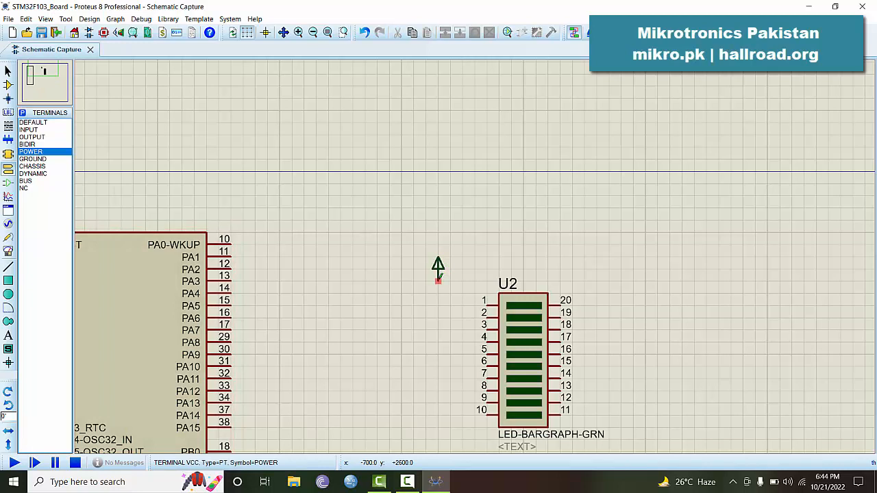
{"action": "left_click", "coordinate": [439, 281]}
{"action": "left_click", "coordinate": [484, 303]}
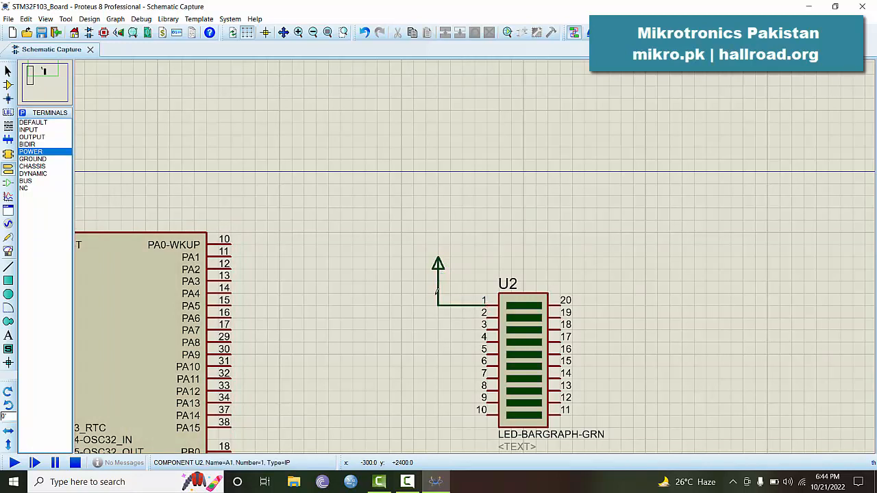
Wire a ground terminal to U2 pin 20 and start the simulation
{"action": "left_click", "coordinate": [32, 159]}
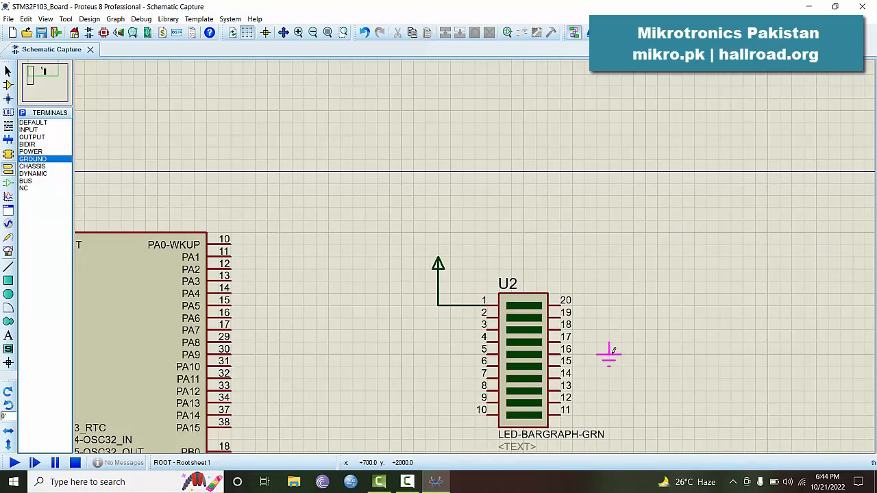
{"action": "left_click", "coordinate": [612, 359]}
{"action": "left_click", "coordinate": [609, 343]}
{"action": "left_click", "coordinate": [565, 301]}
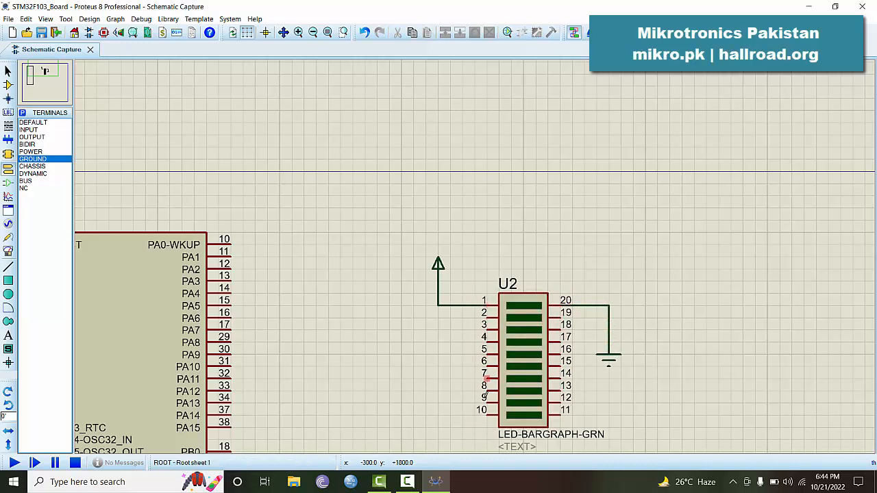
{"action": "left_click", "coordinate": [15, 463]}
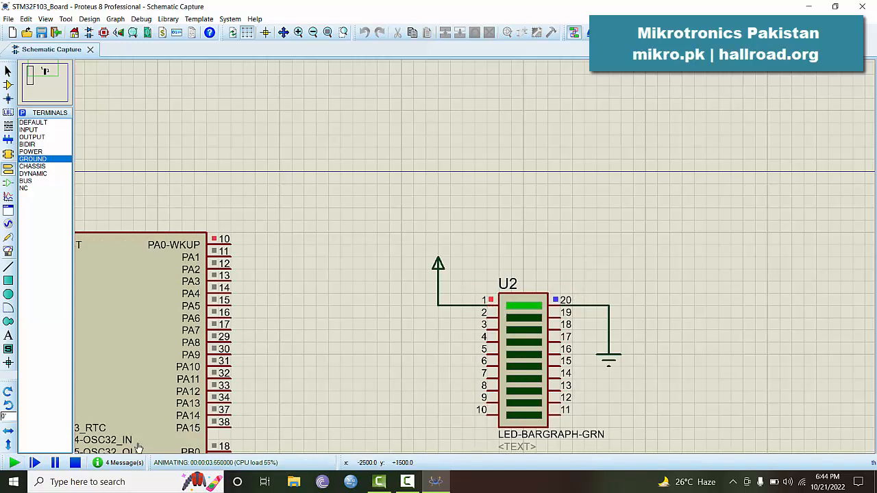
Stop the simulation and delete the power and ground terminals with their wires
{"action": "left_click", "coordinate": [76, 464]}
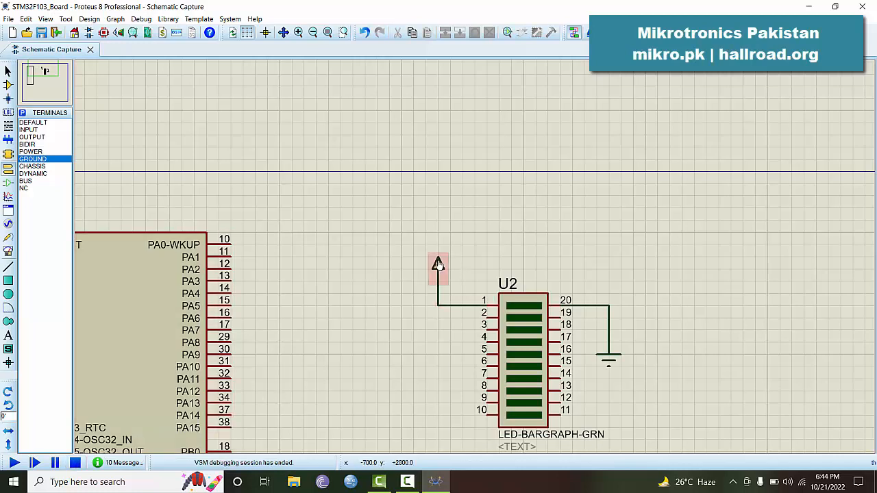
{"action": "right_click", "coordinate": [438, 264]}
{"action": "right_click", "coordinate": [438, 264]}
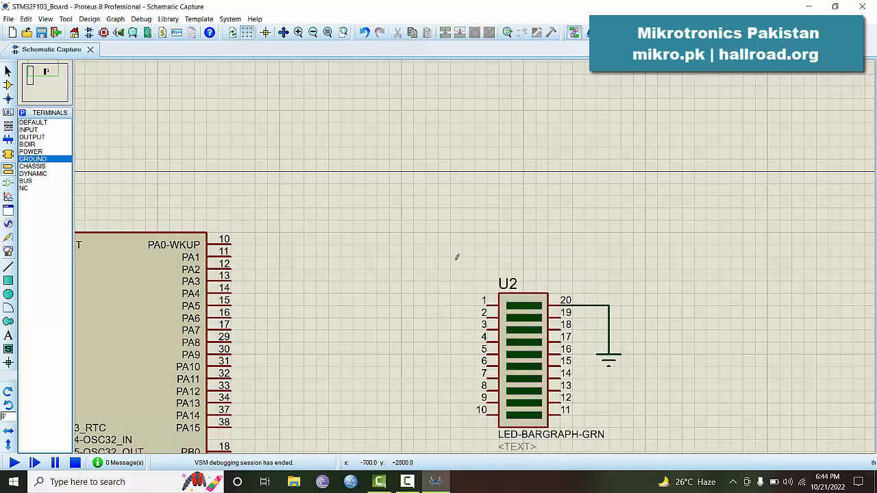
{"action": "right_click", "coordinate": [609, 359]}
{"action": "right_click", "coordinate": [609, 354]}
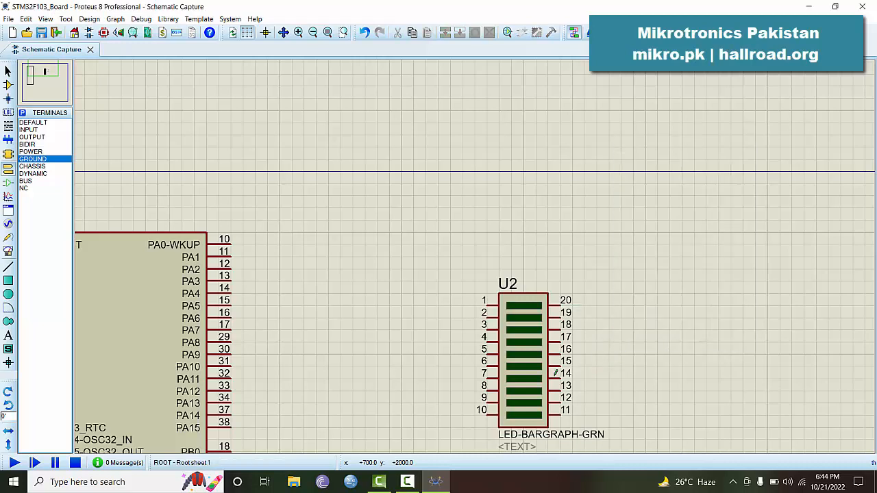
Move U2 beside the PA pins and wire its pins 1–2 to PA0-WKUP and PA1
{"action": "left_click", "coordinate": [525, 302]}
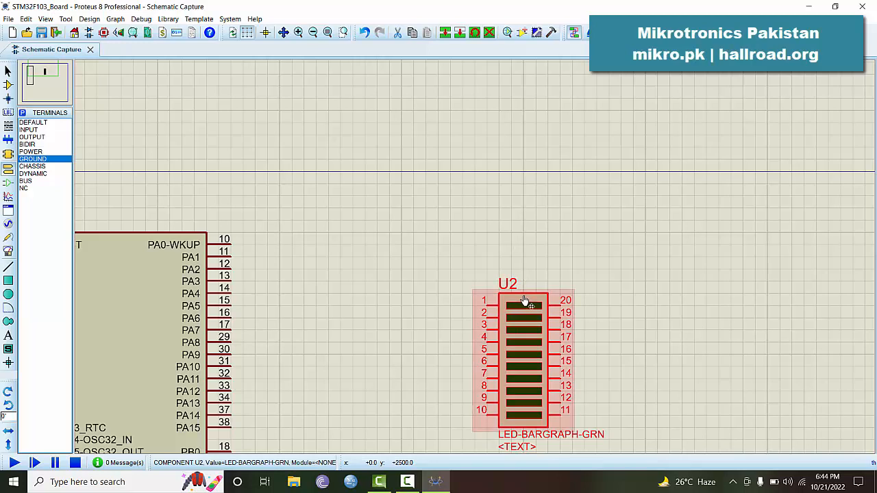
{"action": "left_click_drag", "start_coordinate": [525, 302], "coordinate": [317, 241]}
{"action": "left_click", "coordinate": [369, 201]}
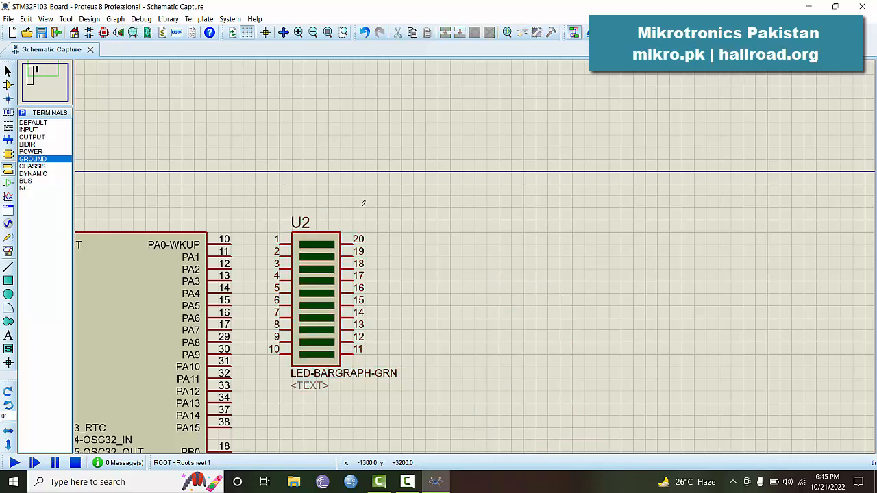
{"action": "left_click", "coordinate": [278, 244]}
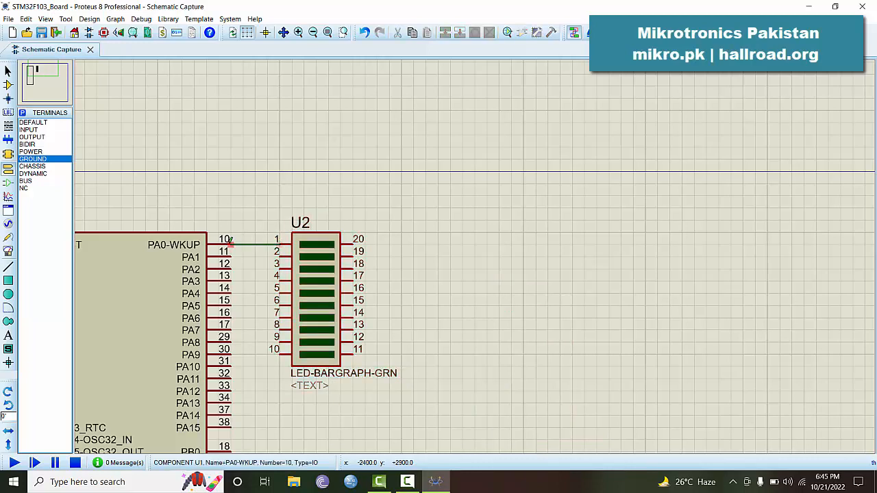
{"action": "left_click", "coordinate": [231, 245]}
{"action": "left_click", "coordinate": [279, 252]}
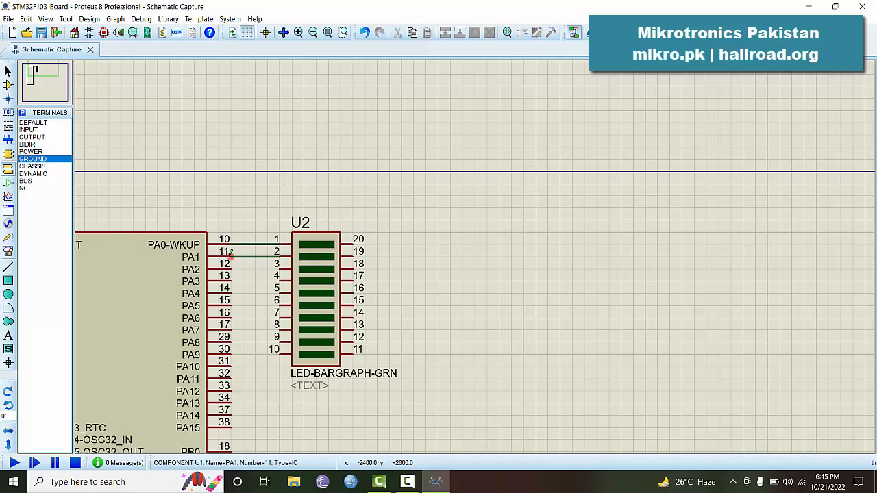
{"action": "left_click", "coordinate": [231, 257]}
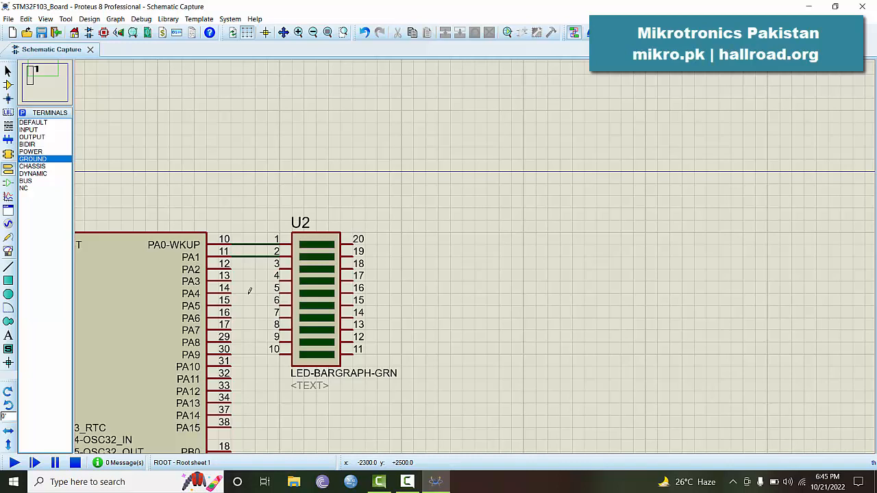
Delete both test wires and move U2 farther right, raised one grid step
{"action": "right_click", "coordinate": [251, 254]}
{"action": "left_click", "coordinate": [276, 284]}
{"action": "right_click", "coordinate": [251, 243]}
{"action": "right_click", "coordinate": [251, 243]}
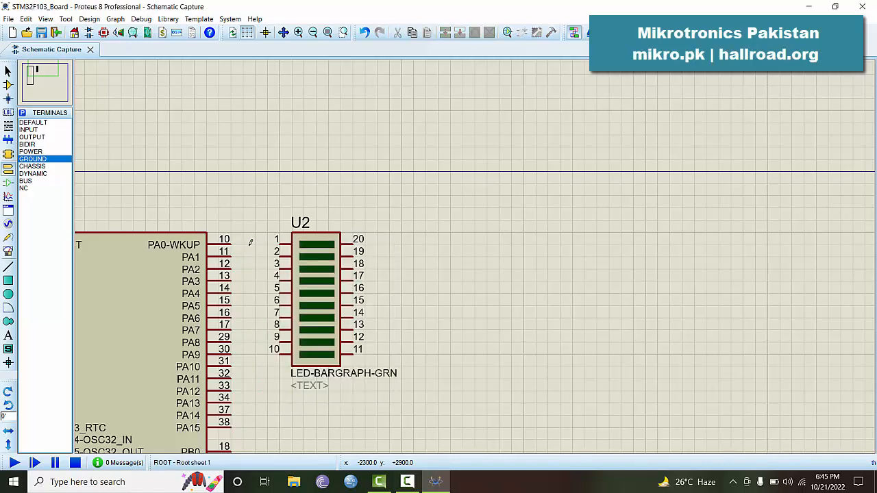
{"action": "left_click", "coordinate": [309, 248]}
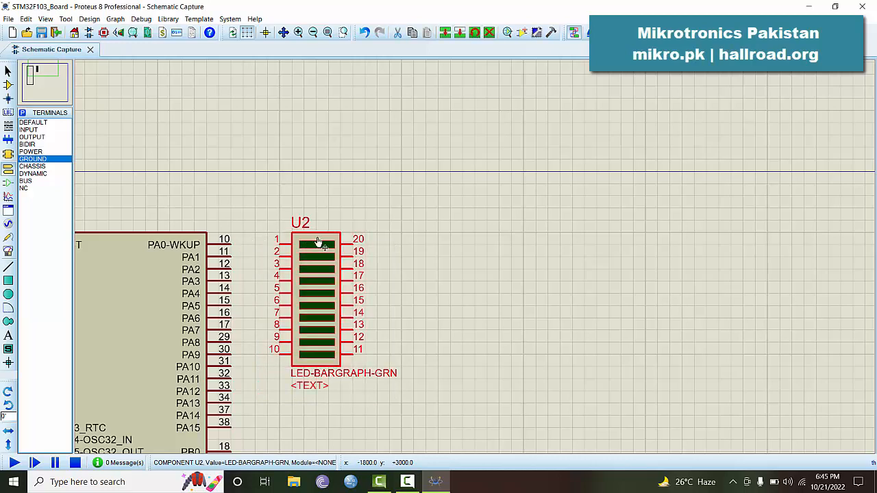
{"action": "left_click_drag", "start_coordinate": [331, 242], "coordinate": [570, 254]}
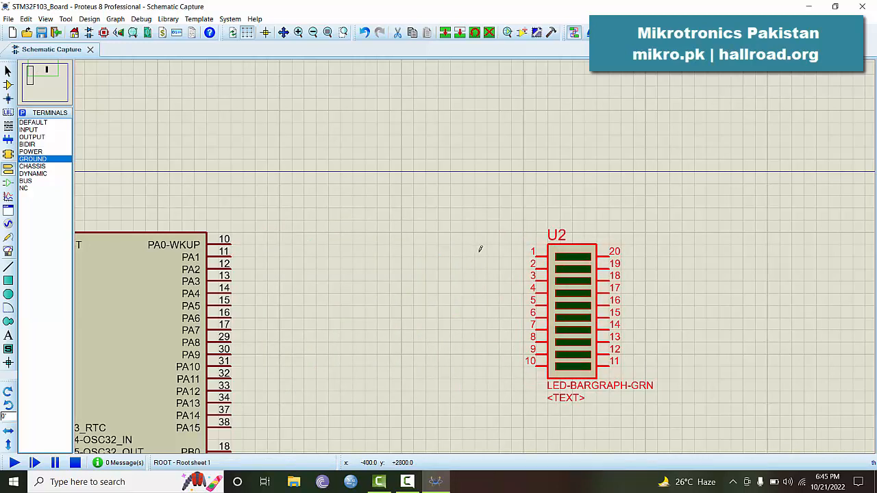
{"action": "left_click", "coordinate": [568, 254]}
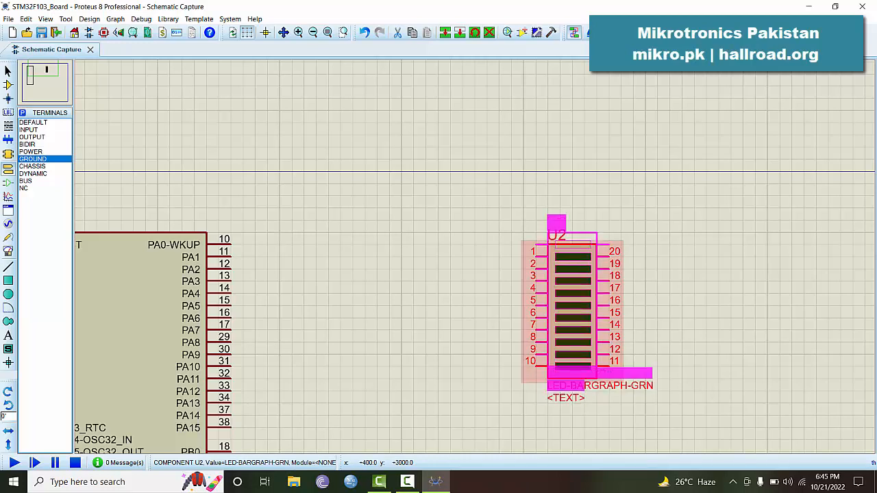
{"action": "left_click_drag", "start_coordinate": [568, 238], "coordinate": [564, 238]}
{"action": "left_click", "coordinate": [498, 231]}
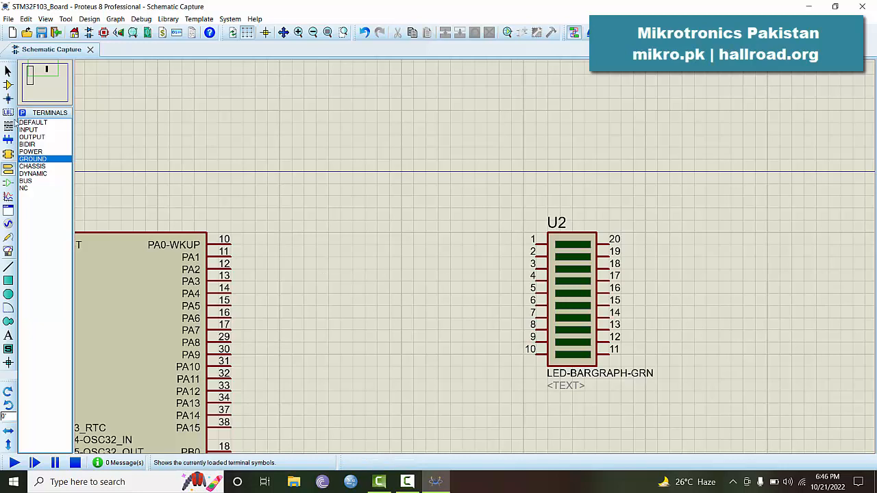
Place a MINRES1K resistor as R1 beside U2 pin 1
{"action": "left_click", "coordinate": [7, 84]}
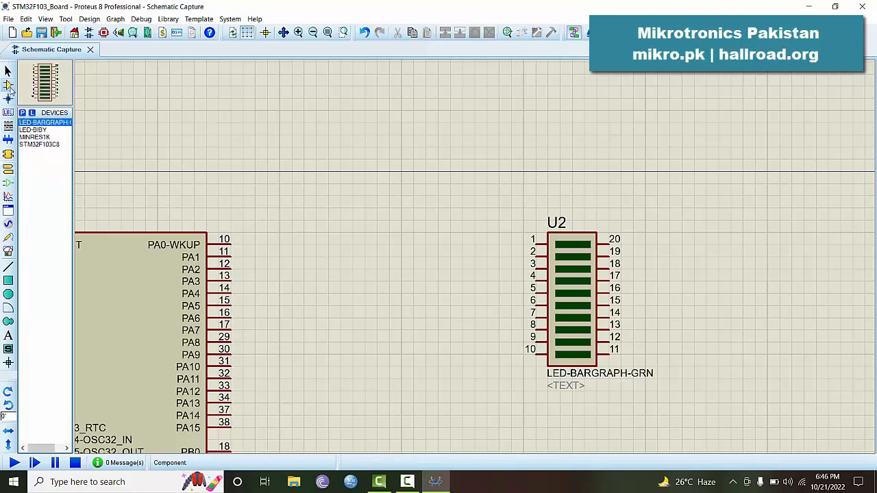
{"action": "left_click", "coordinate": [31, 137]}
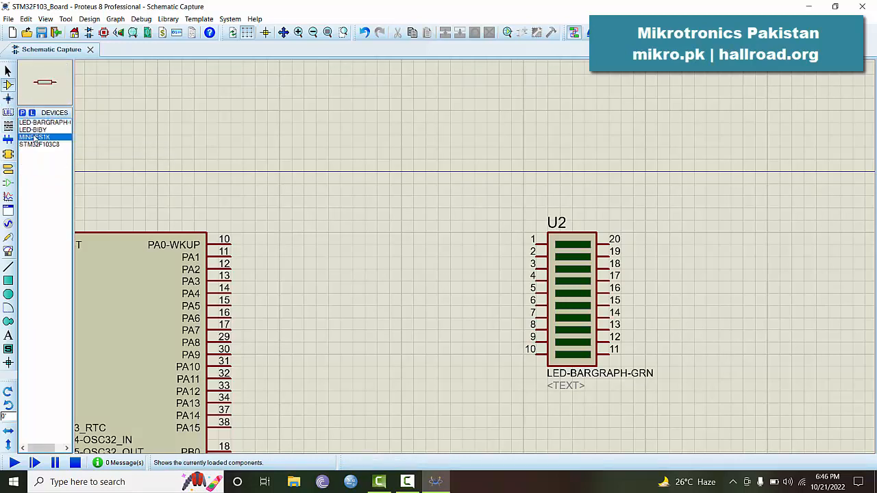
{"action": "left_click", "coordinate": [484, 244]}
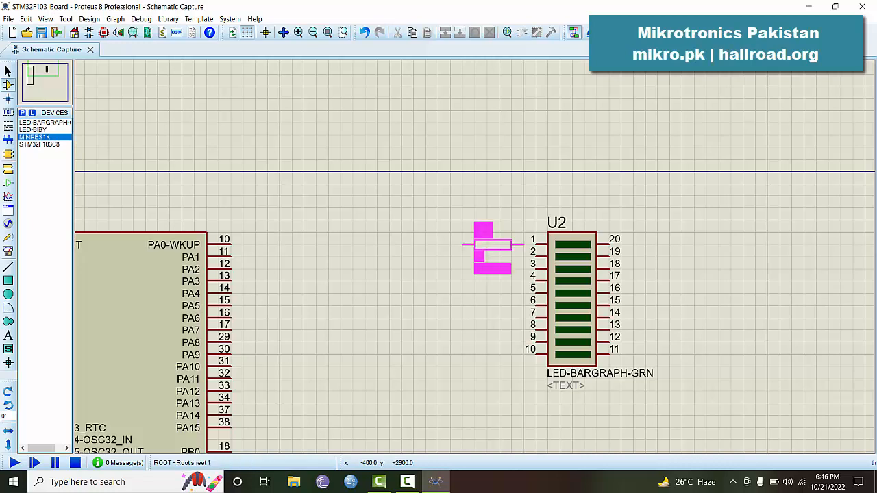
{"action": "left_click", "coordinate": [483, 245]}
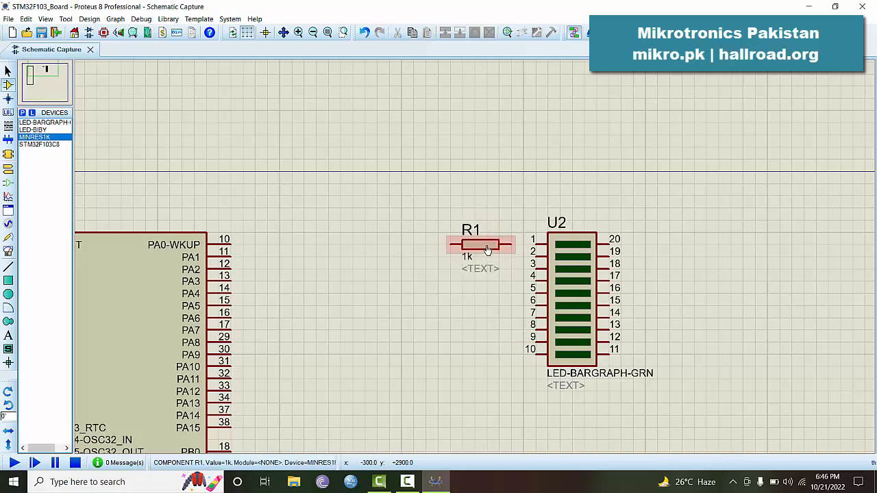
Set R1 to 220R with the DIGITAL model type and hide its reference and value labels
{"action": "double_click", "coordinate": [473, 244]}
{"action": "double_click", "coordinate": [382, 167]}
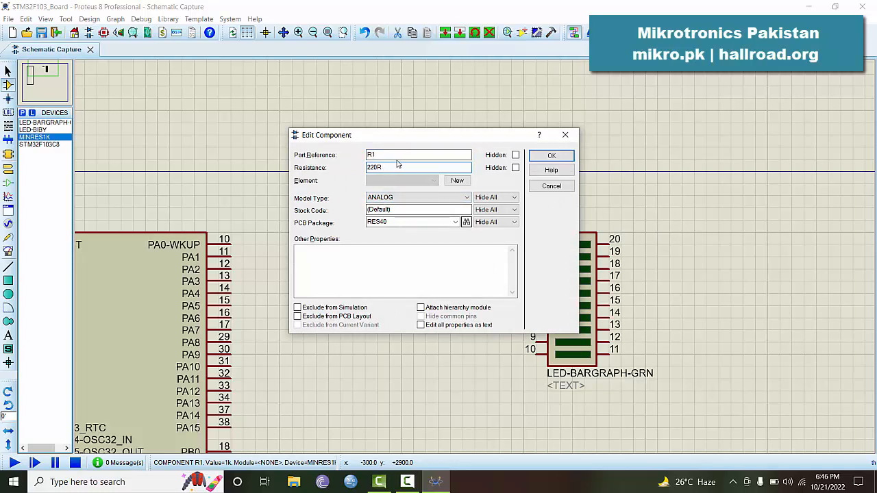
{"action": "left_click", "coordinate": [439, 198]}
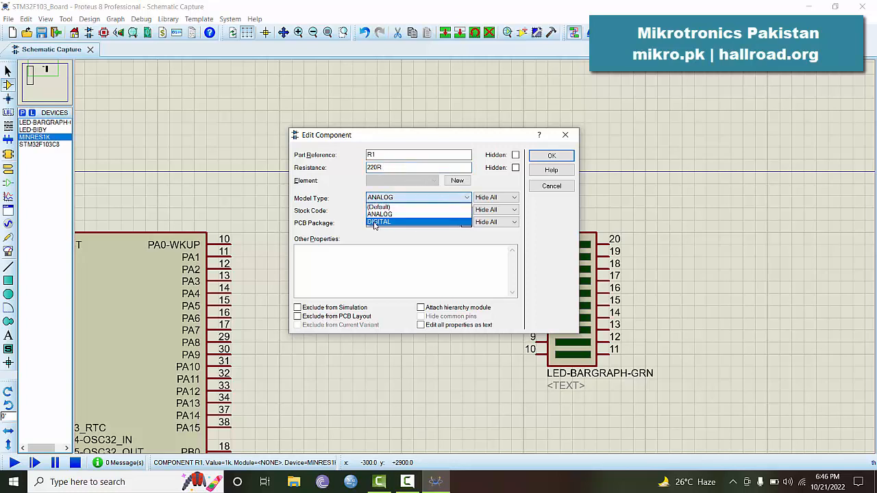
{"action": "left_click", "coordinate": [375, 223]}
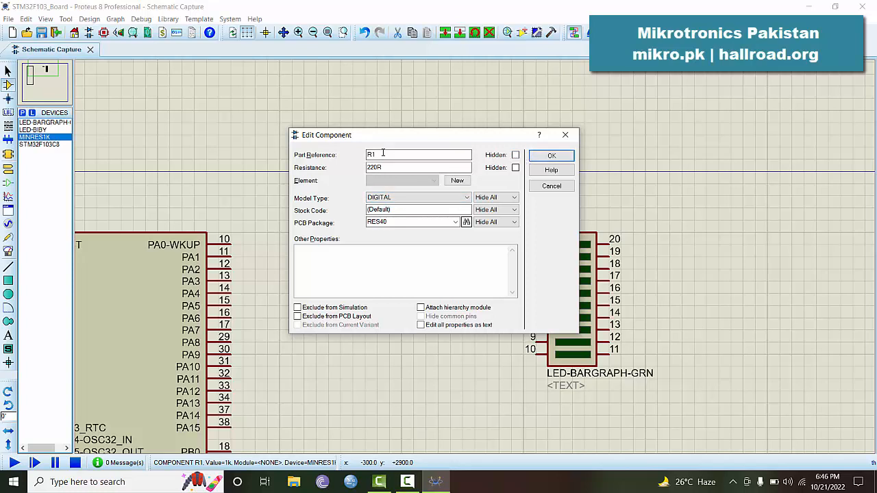
{"action": "left_click", "coordinate": [553, 152]}
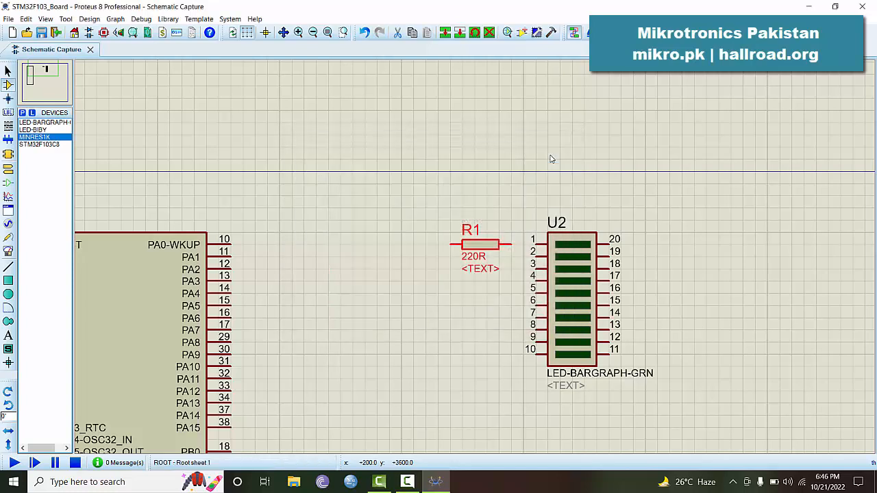
{"action": "double_click", "coordinate": [488, 250]}
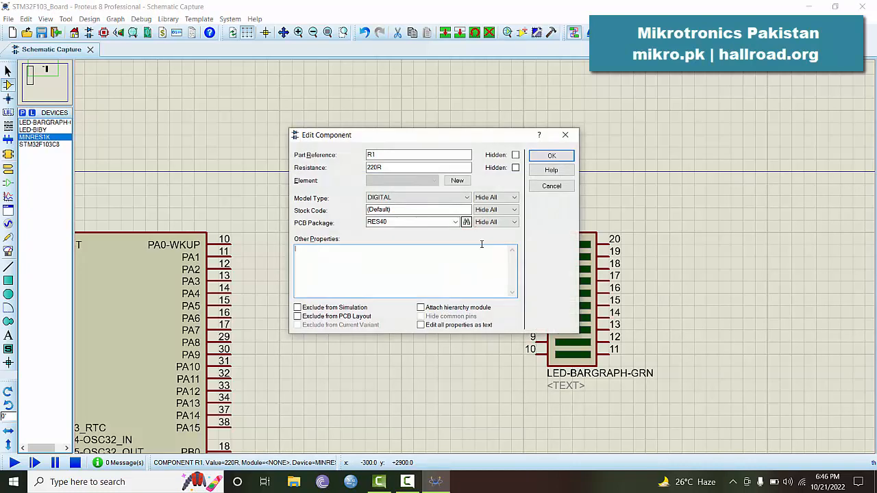
{"action": "left_click", "coordinate": [516, 156]}
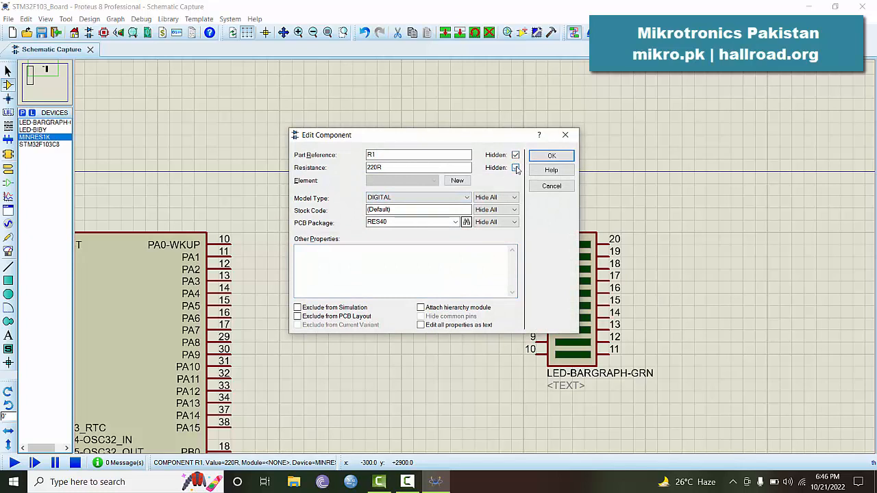
{"action": "left_click", "coordinate": [551, 157]}
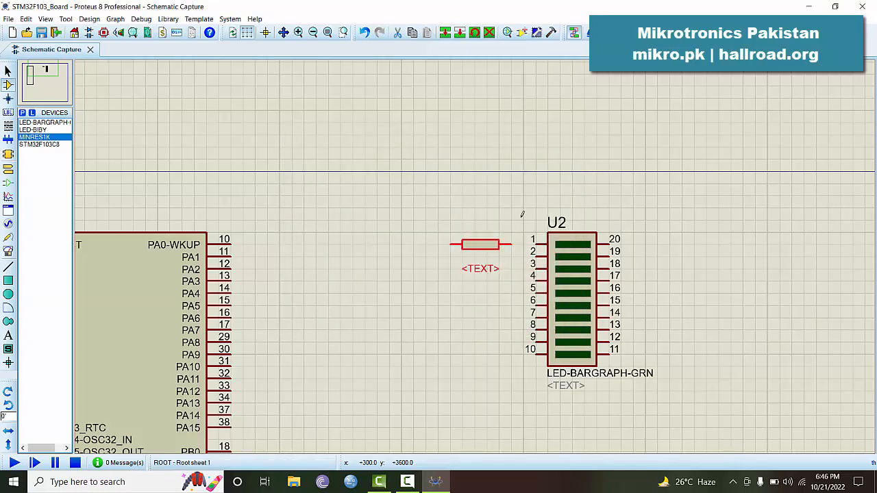
Tidy R1's label, then copy R1 and paste a duplicate resistor onto the canvas
{"action": "left_click_drag", "start_coordinate": [483, 272], "coordinate": [483, 249]}
{"action": "left_click", "coordinate": [474, 279]}
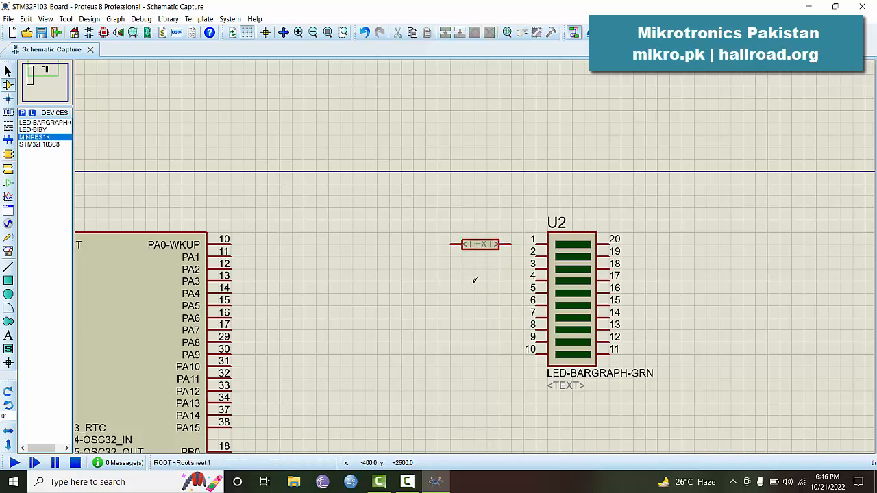
{"action": "left_click", "coordinate": [478, 252]}
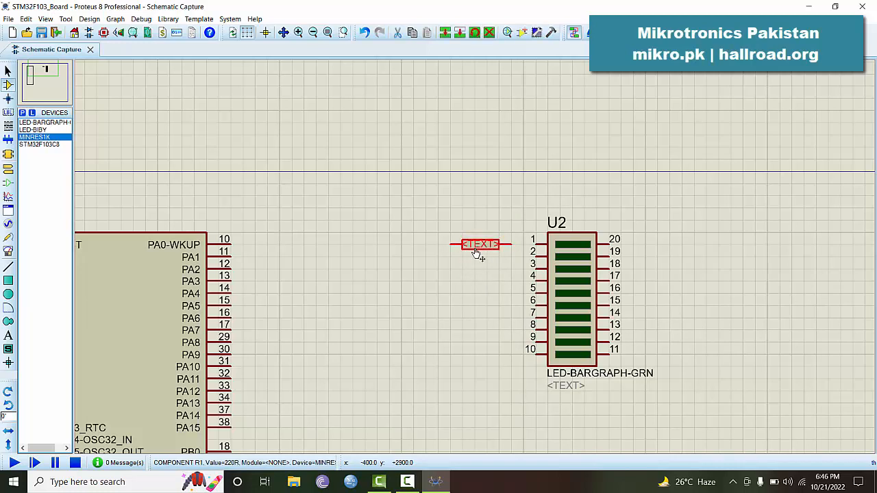
{"action": "right_click", "coordinate": [477, 253]}
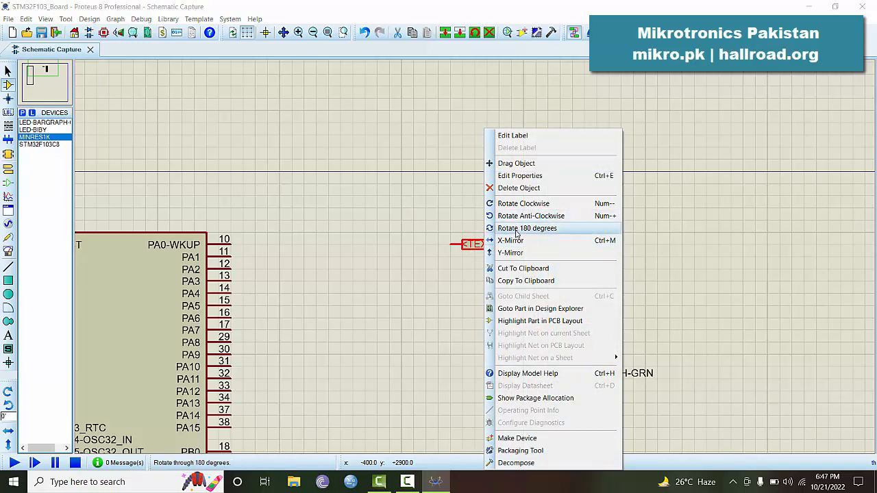
{"action": "left_click", "coordinate": [515, 283]}
{"action": "left_click", "coordinate": [443, 288]}
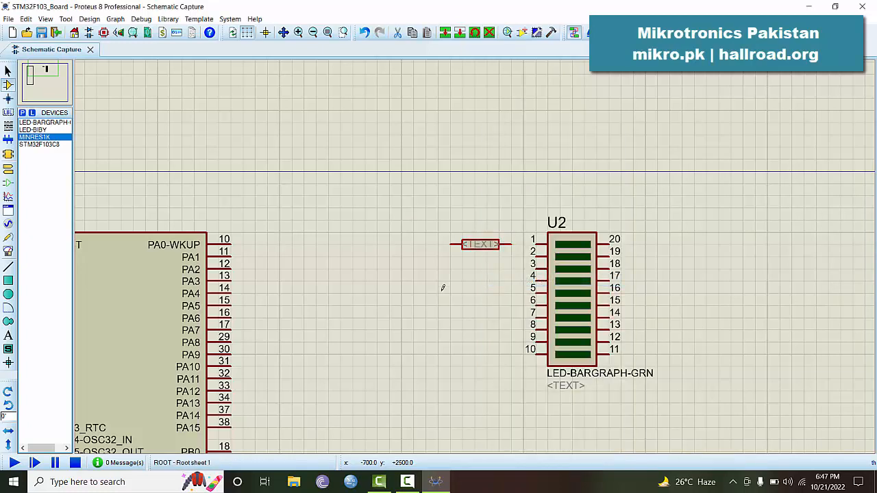
{"action": "right_click", "coordinate": [442, 288]}
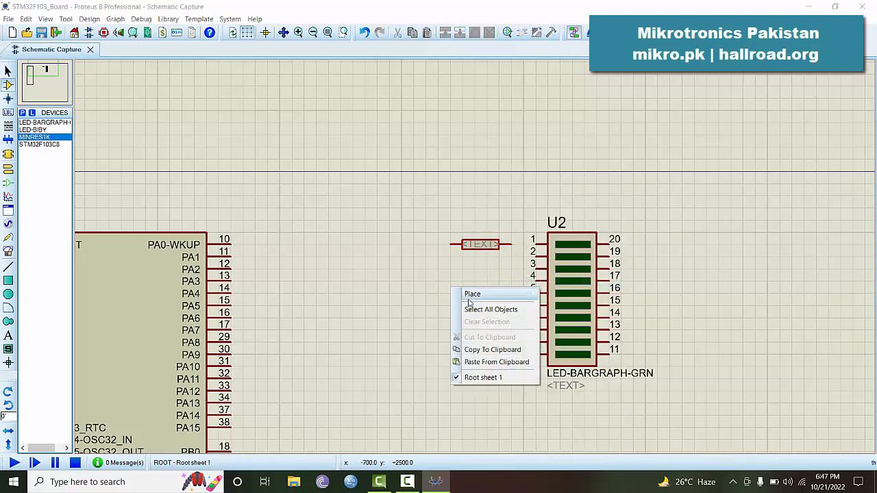
{"action": "left_click", "coordinate": [484, 363]}
{"action": "left_click", "coordinate": [437, 291]}
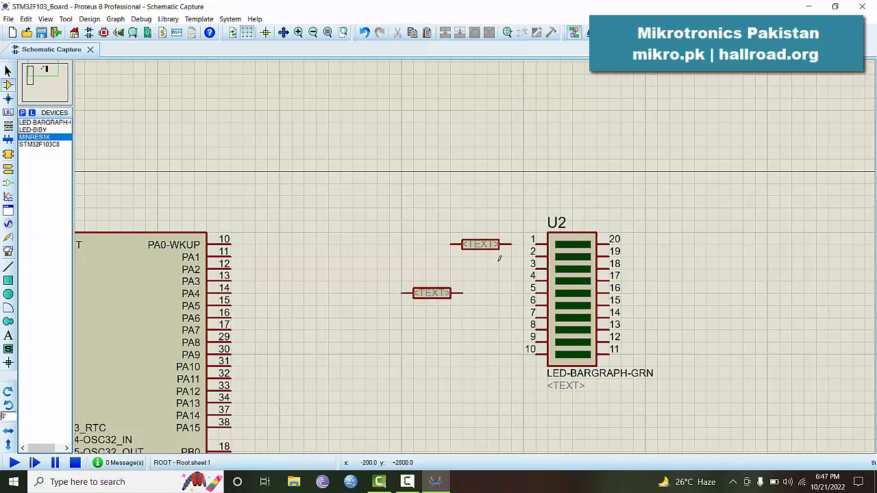
Position the pasted resistor directly under R1, beside pin 2
{"action": "left_click", "coordinate": [447, 295]}
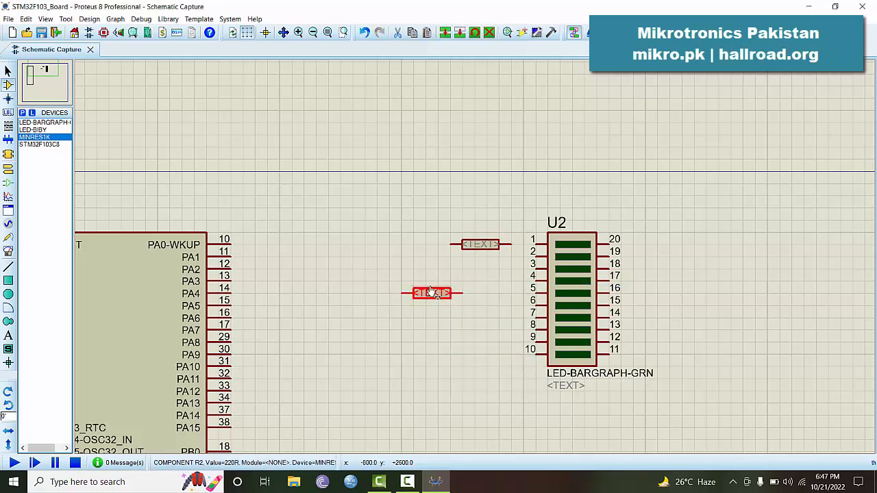
{"action": "mouse_move", "coordinate": [447, 295]}
{"action": "left_mouse_down"}
{"action": "mouse_move", "coordinate": [508, 270]}
{"action": "mouse_move", "coordinate": [495, 270]}
{"action": "mouse_move", "coordinate": [508, 257]}
{"action": "mouse_move", "coordinate": [484, 256]}
{"action": "mouse_move", "coordinate": [436, 303]}
{"action": "left_mouse_up"}
{"action": "left_click", "coordinate": [422, 312]}
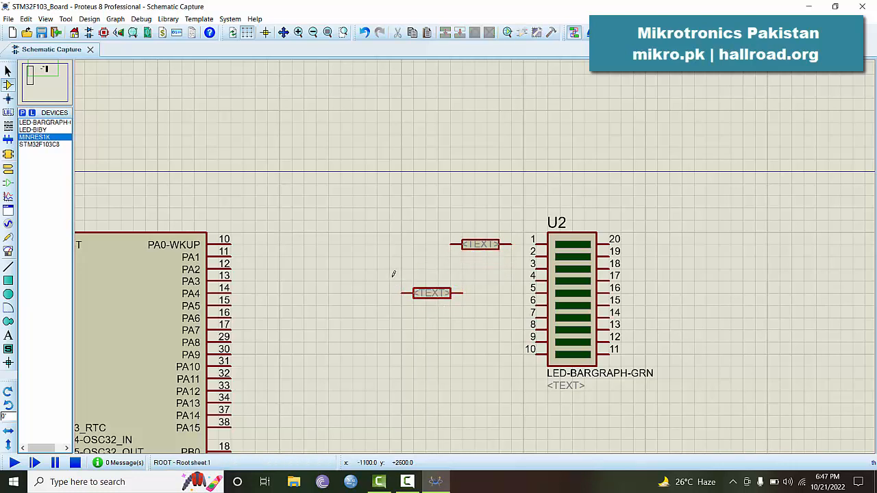
{"action": "left_click_drag", "start_coordinate": [389, 281], "coordinate": [479, 318]}
{"action": "left_click_drag", "start_coordinate": [436, 290], "coordinate": [487, 259]}
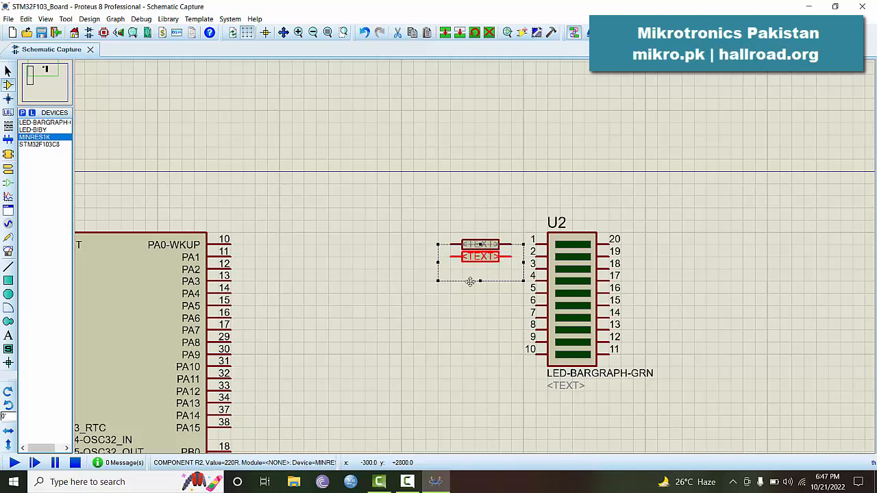
{"action": "left_click", "coordinate": [452, 298]}
Block-copy the resistor pair four times beside pins 3–4, 5–6, 7–8 and 9–10
{"action": "left_click_drag", "start_coordinate": [433, 208], "coordinate": [518, 275]}
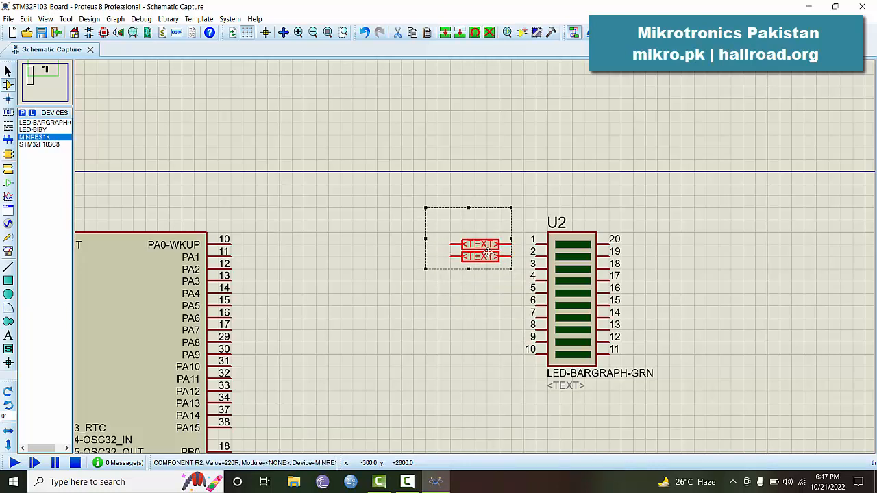
{"action": "right_click", "coordinate": [475, 253]}
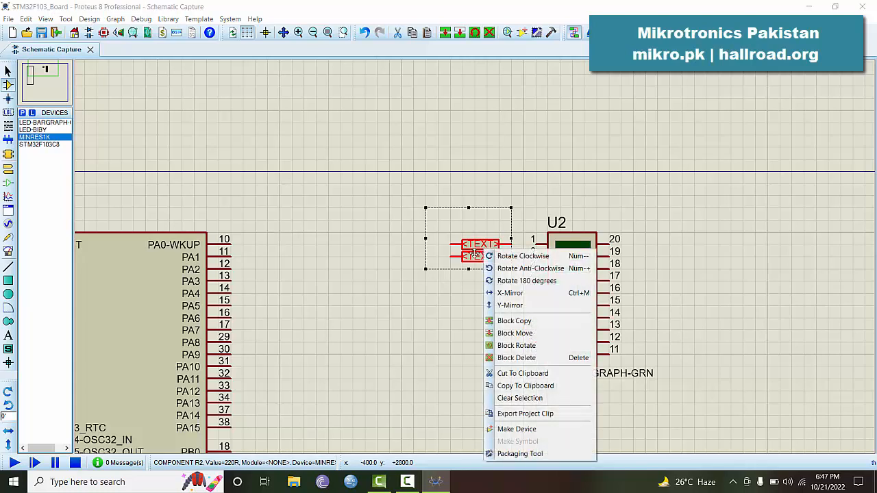
{"action": "left_click", "coordinate": [514, 322]}
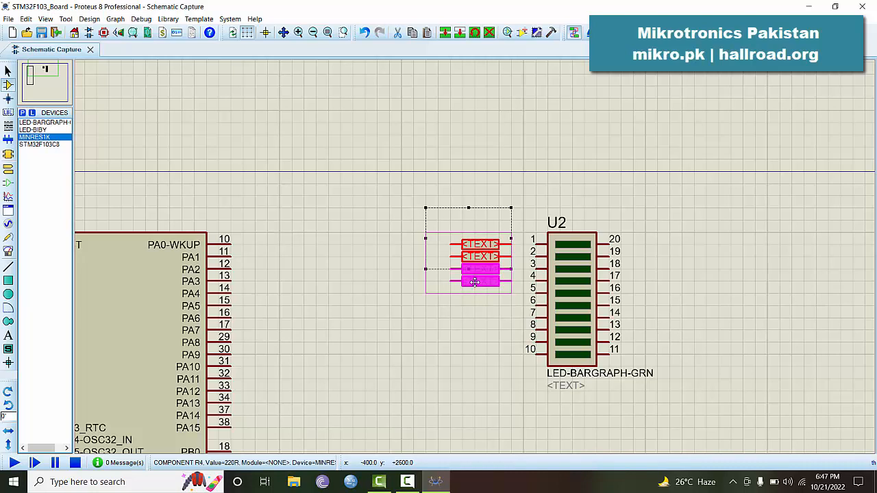
{"action": "left_click", "coordinate": [477, 284]}
{"action": "left_click", "coordinate": [474, 308]}
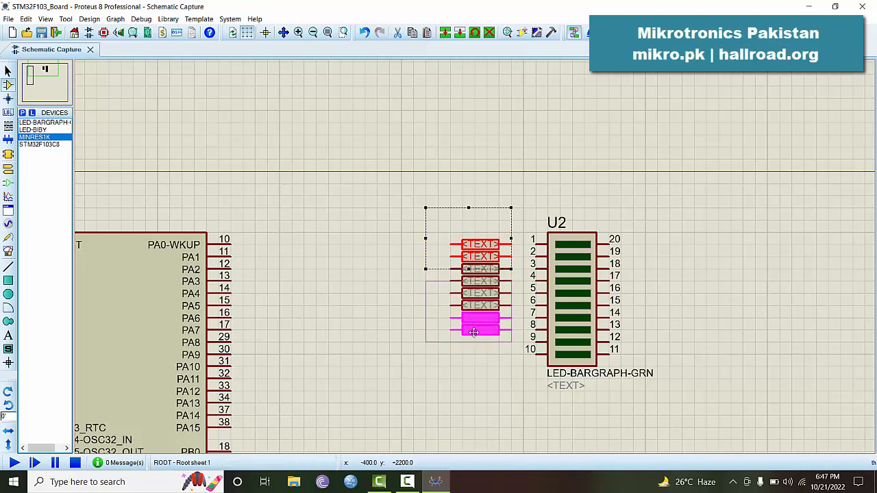
{"action": "left_click", "coordinate": [474, 332]}
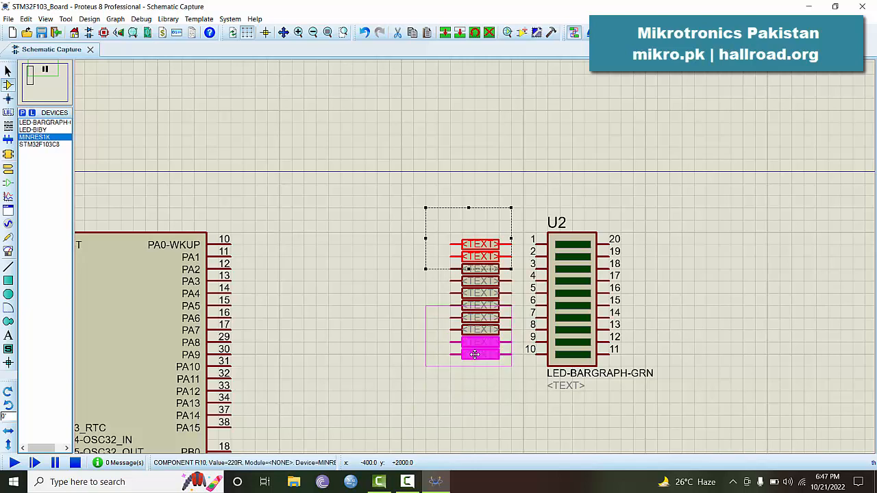
{"action": "left_click", "coordinate": [473, 356]}
{"action": "right_click", "coordinate": [397, 426]}
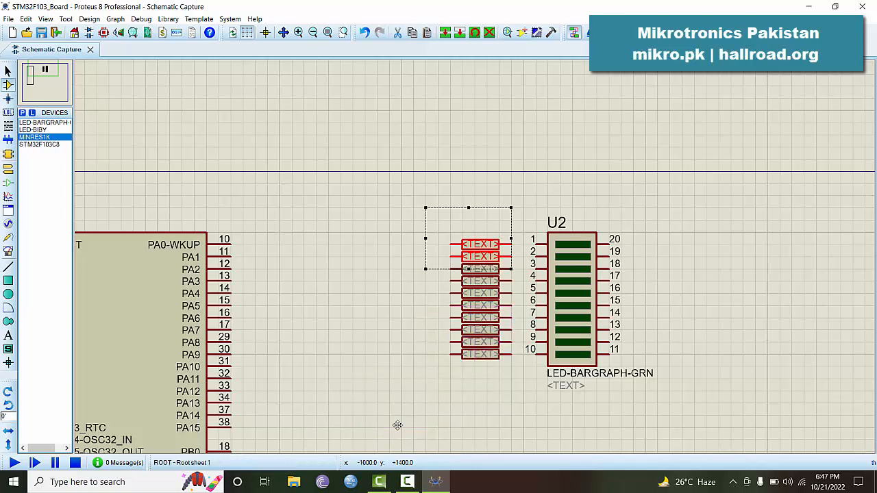
Wire the first three resistors to bargraph pins 1, 2 and 3
{"action": "left_click", "coordinate": [332, 235]}
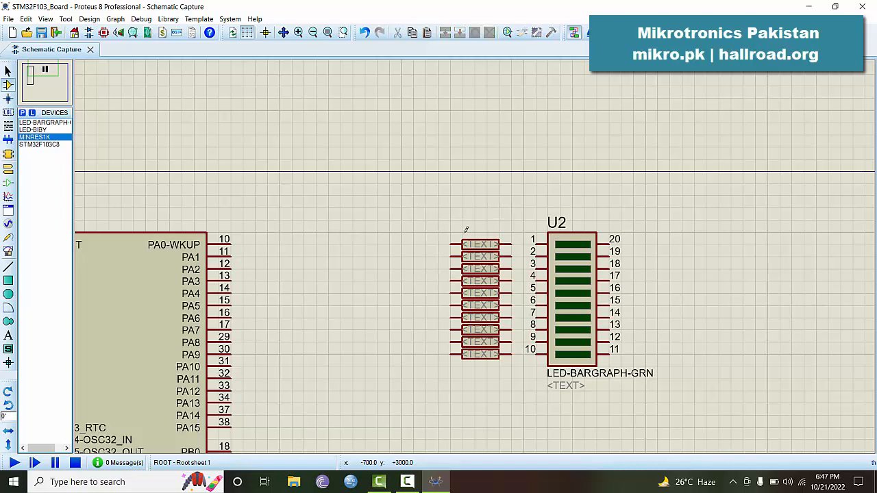
{"action": "left_click", "coordinate": [512, 244]}
{"action": "left_click", "coordinate": [535, 241]}
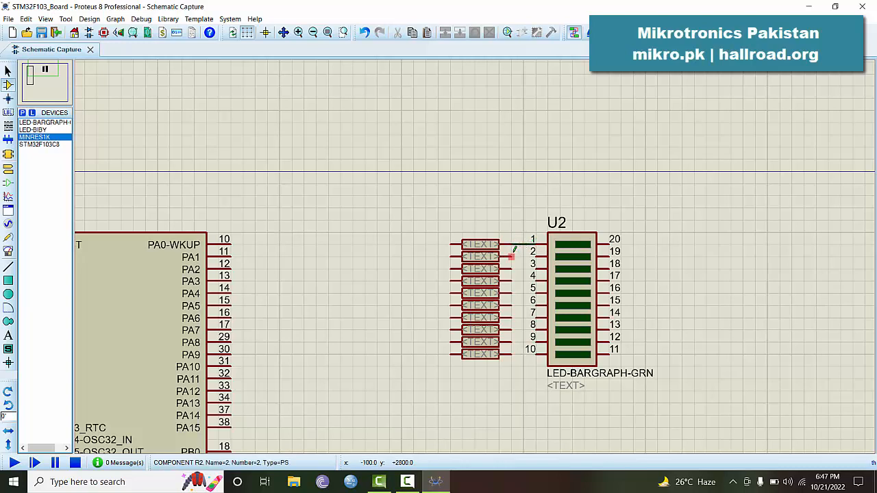
{"action": "left_click", "coordinate": [513, 255]}
{"action": "left_click", "coordinate": [533, 253]}
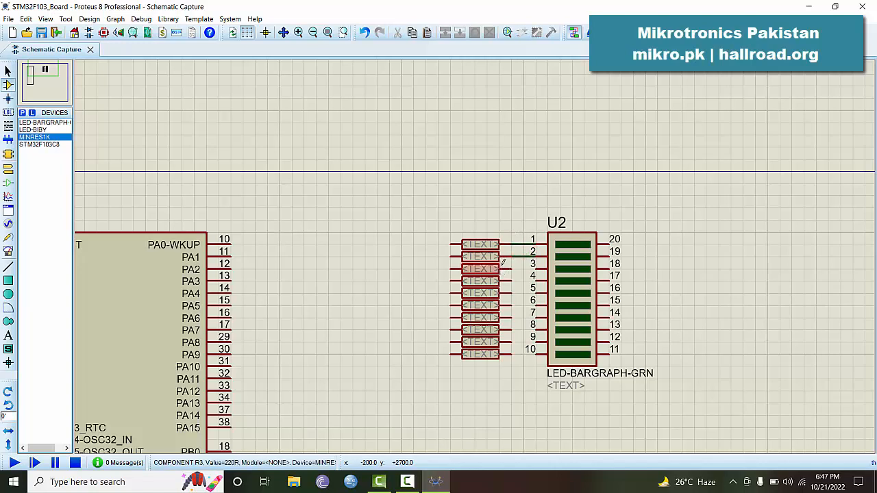
{"action": "left_click", "coordinate": [512, 265]}
{"action": "left_click", "coordinate": [533, 265]}
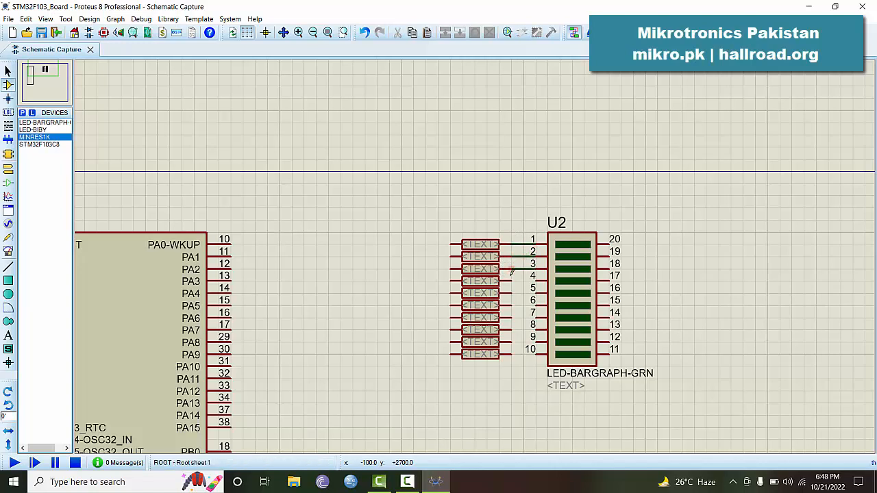
Wire the remaining resistors to bargraph pins 5, 6, 8 and 9
{"action": "double_click", "coordinate": [512, 293]}
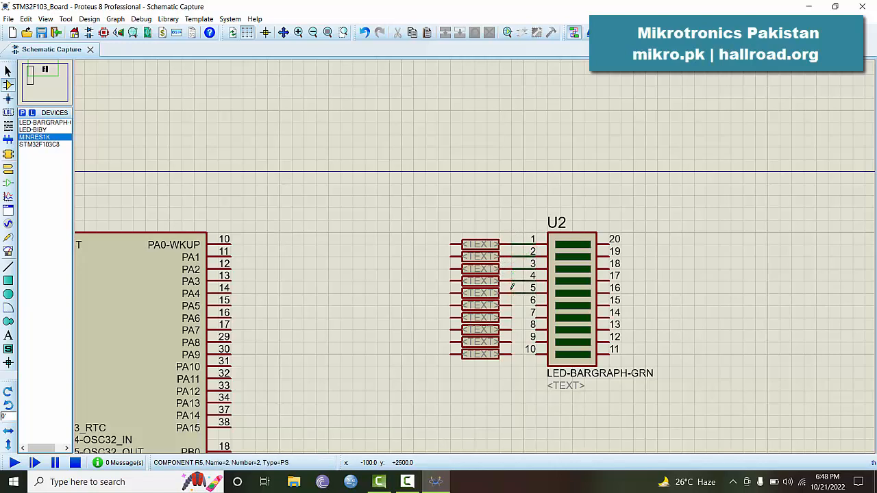
{"action": "double_click", "coordinate": [512, 303]}
{"action": "double_click", "coordinate": [512, 329]}
{"action": "left_click", "coordinate": [517, 342]}
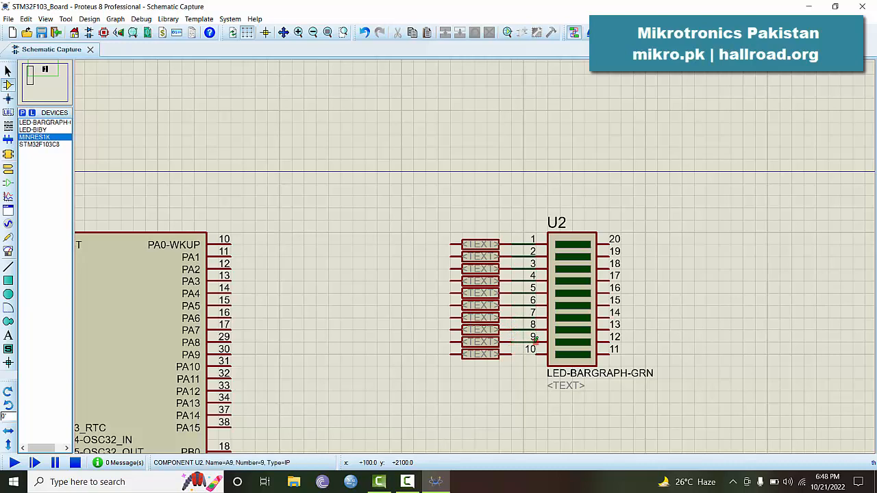
{"action": "left_click", "coordinate": [536, 338]}
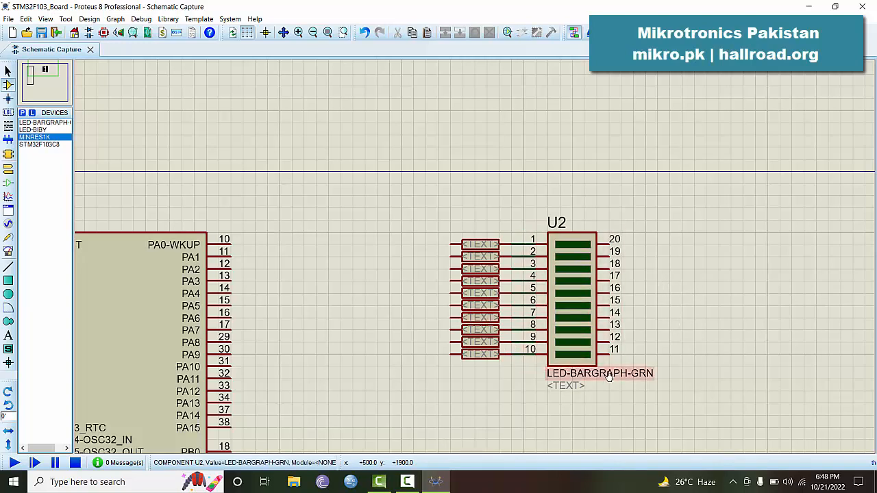
Change bargraph U2's part value to 'LED Bar'
{"action": "double_click", "coordinate": [575, 367]}
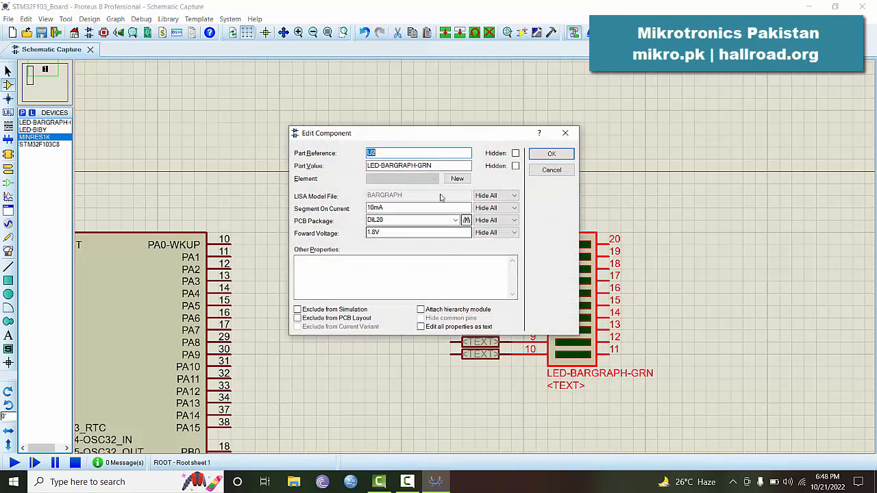
{"action": "key", "text": "BackSpace"}
{"action": "key", "text": "BackSpace"}
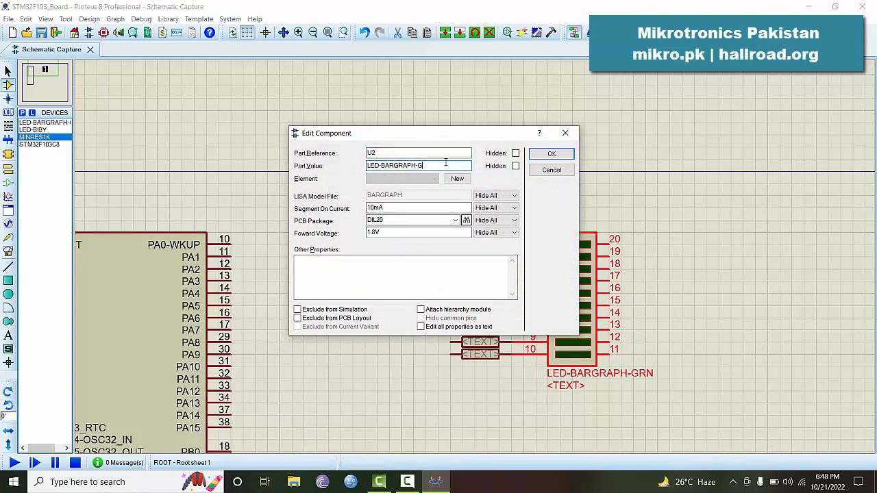
{"action": "key", "text": "BackSpace"}
{"action": "key", "text": "BackSpace"}
{"action": "key", "text": "BackSpace"}
{"action": "key", "text": "BackSpace"}
{"action": "key", "text": "BackSpace"}
{"action": "key", "text": "BackSpace"}
{"action": "type", "text": "Bar"}
{"action": "left_click", "coordinate": [552, 154]}
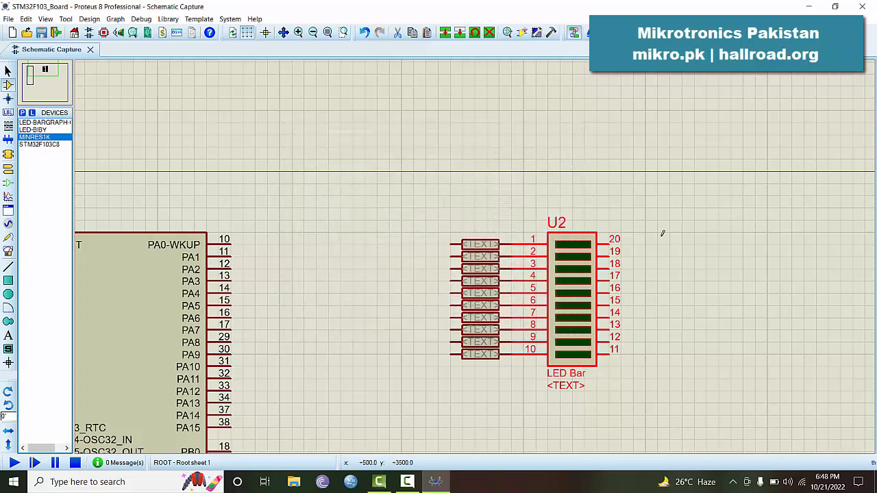
Place a ground terminal just below the bar graph's right-hand pins
{"action": "left_click", "coordinate": [660, 316]}
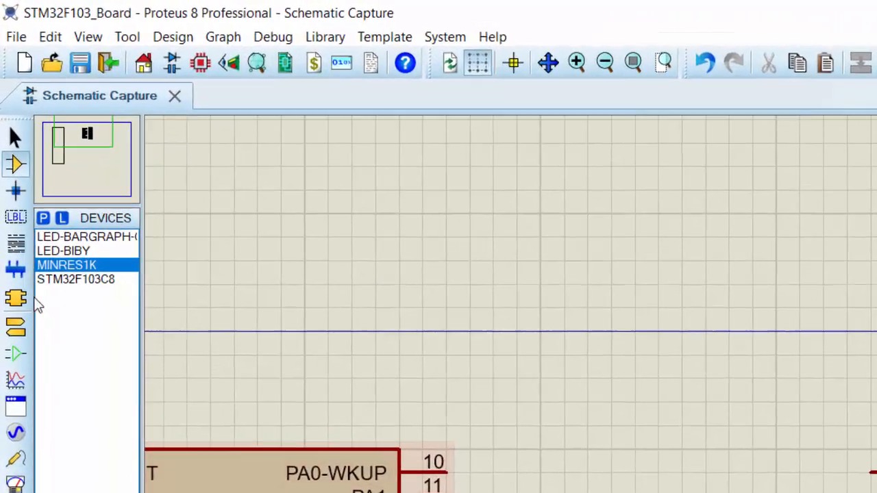
{"action": "left_click", "coordinate": [21, 327]}
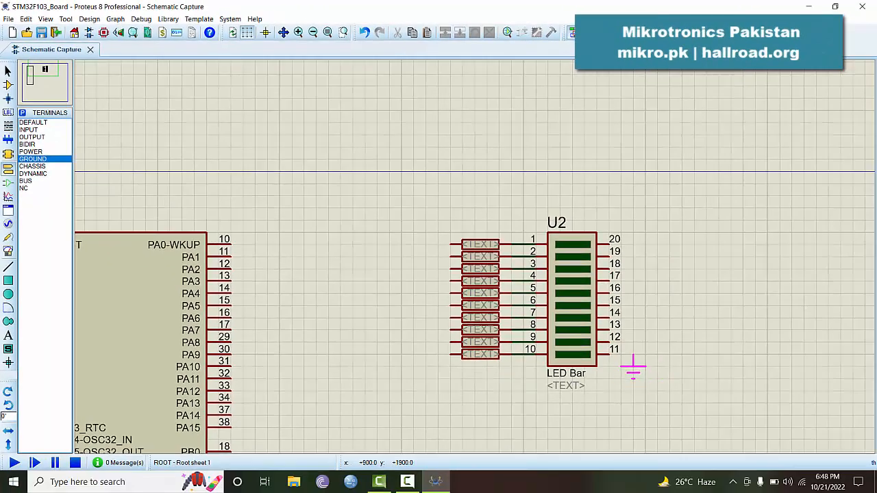
{"action": "left_click", "coordinate": [634, 370]}
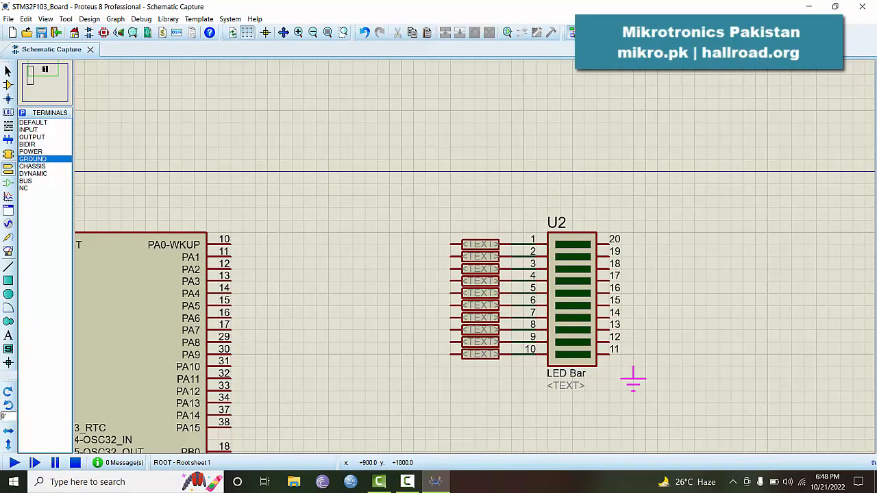
Wire LED bar pins 20 and 19 to the ground terminal
{"action": "left_click", "coordinate": [608, 243]}
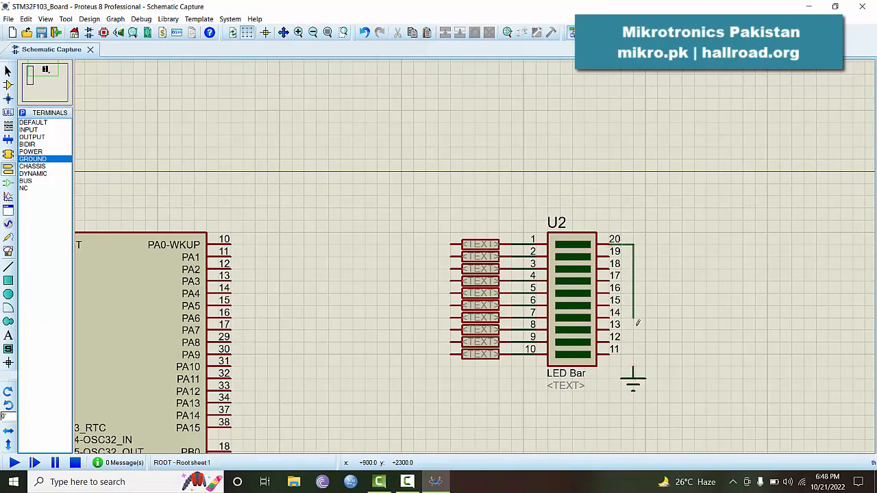
{"action": "left_click", "coordinate": [634, 367]}
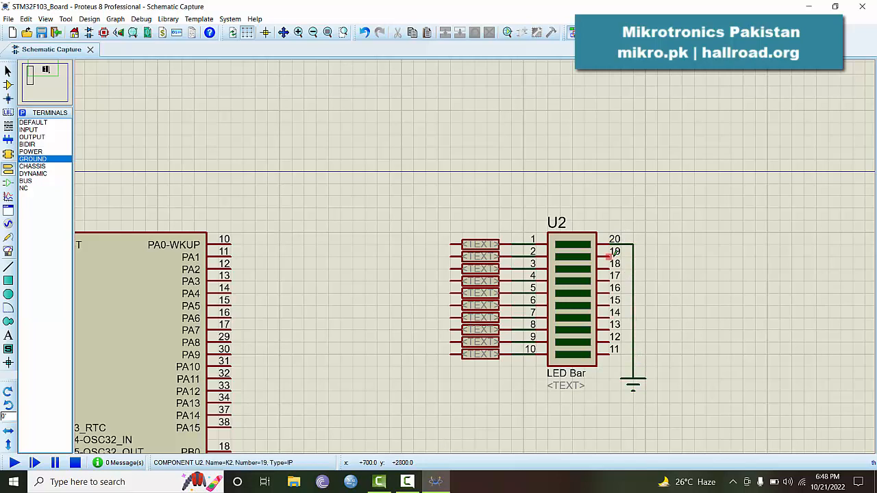
{"action": "left_click", "coordinate": [608, 255]}
{"action": "left_click", "coordinate": [634, 256]}
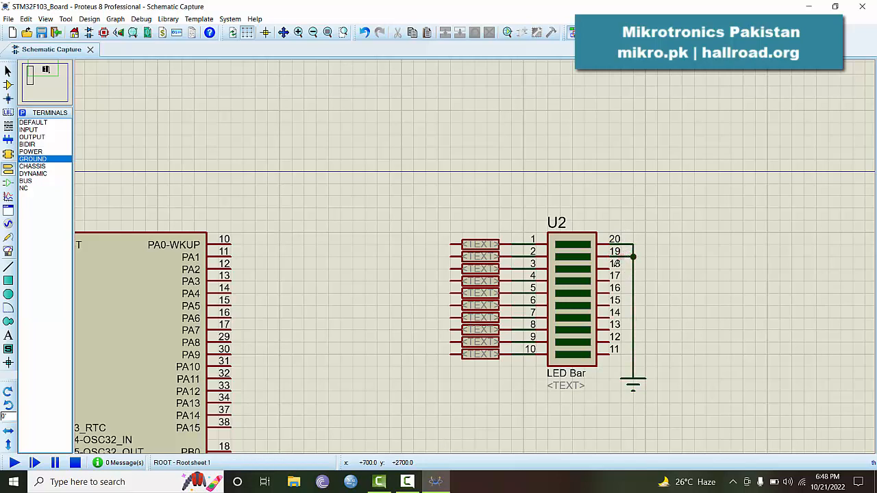
Join LED bar pins 18 through 11 onto the vertical ground wire
{"action": "double_click", "coordinate": [609, 268]}
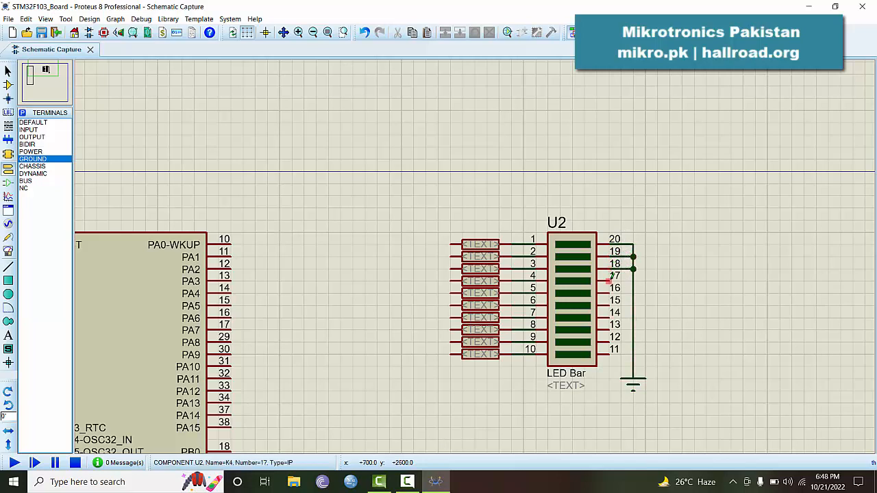
{"action": "double_click", "coordinate": [610, 281]}
{"action": "double_click", "coordinate": [610, 293]}
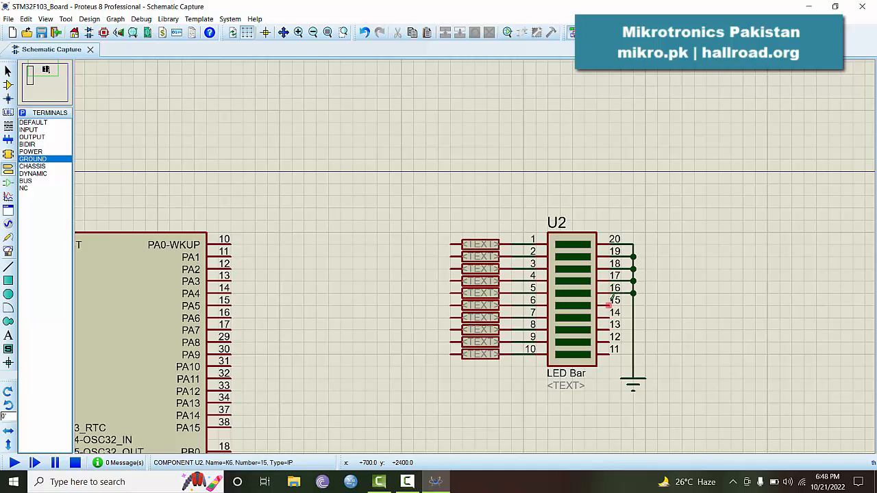
{"action": "double_click", "coordinate": [609, 305]}
{"action": "double_click", "coordinate": [609, 317]}
{"action": "double_click", "coordinate": [609, 330]}
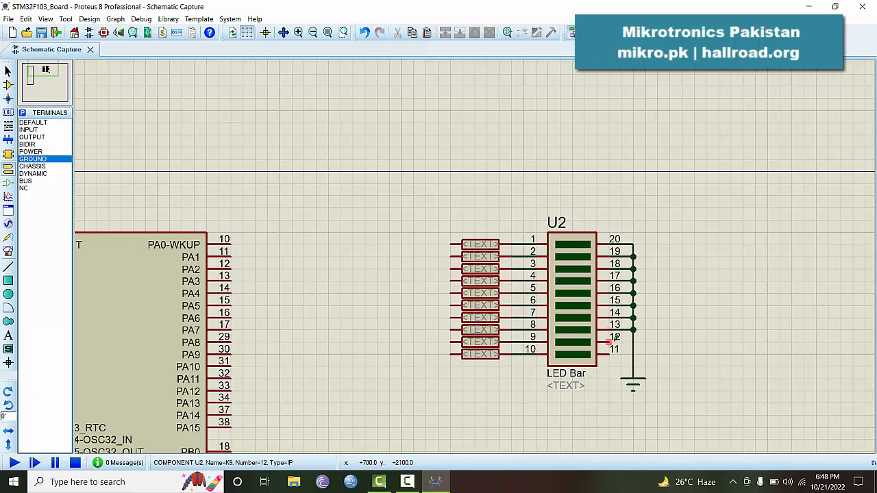
{"action": "double_click", "coordinate": [608, 342]}
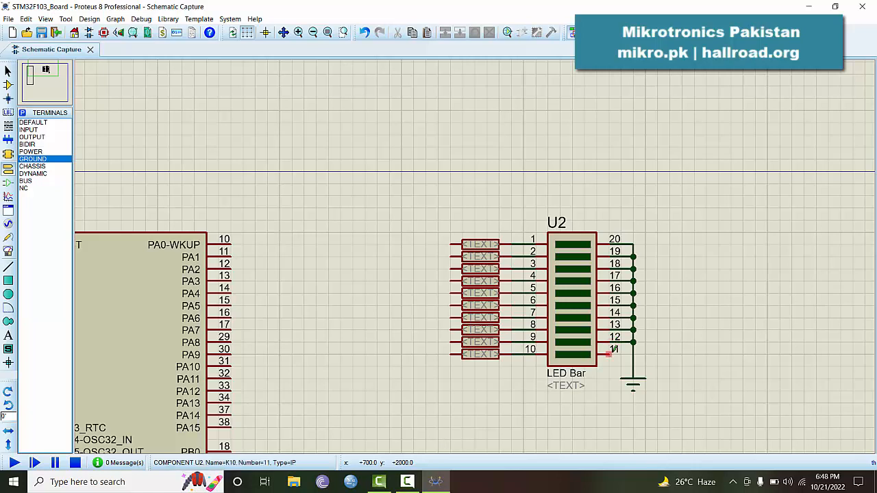
{"action": "double_click", "coordinate": [609, 354]}
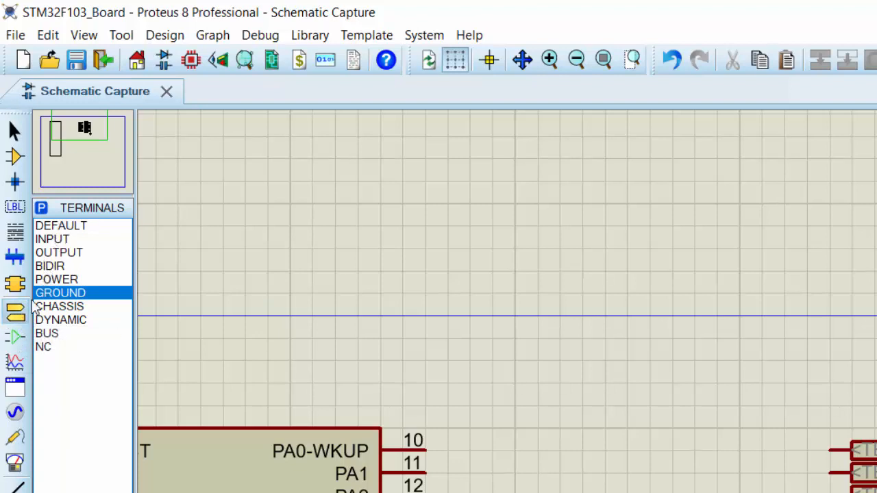
Compare the INPUT and OUTPUT terminal symbols, then settle on the DEFAULT terminal type
{"action": "left_click", "coordinate": [71, 226]}
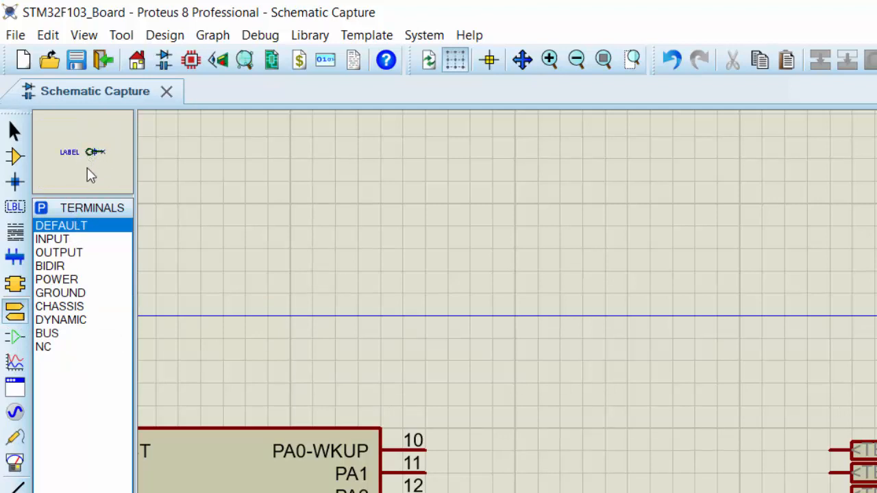
{"action": "left_click", "coordinate": [68, 238]}
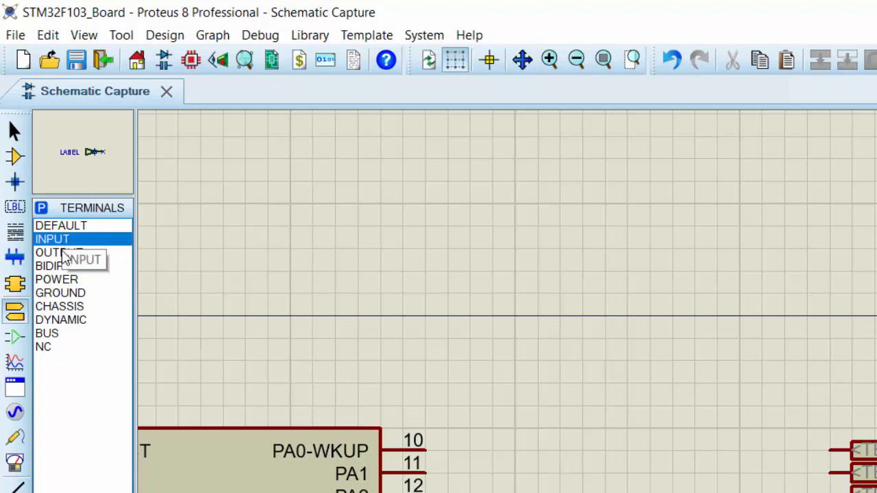
{"action": "left_click", "coordinate": [63, 258]}
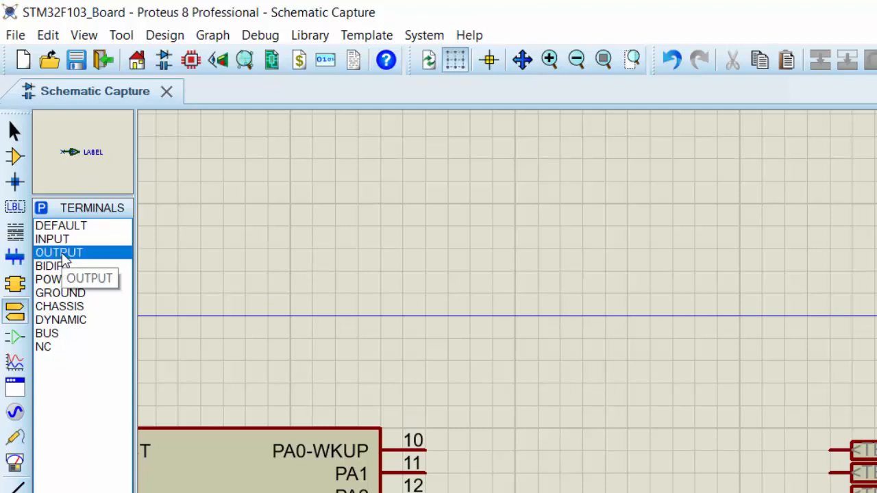
{"action": "left_click", "coordinate": [80, 227]}
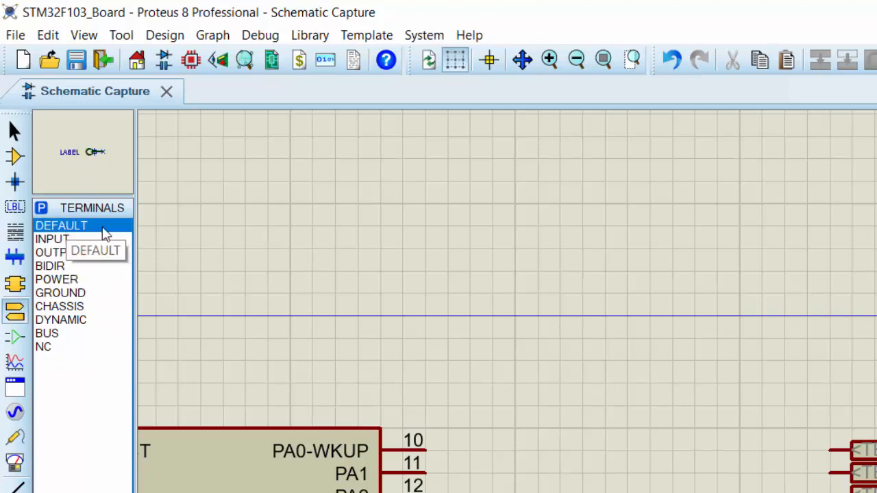
Place a column of ten default terminals left of the resistor array
{"action": "left_click", "coordinate": [778, 444]}
{"action": "left_click", "coordinate": [775, 449]}
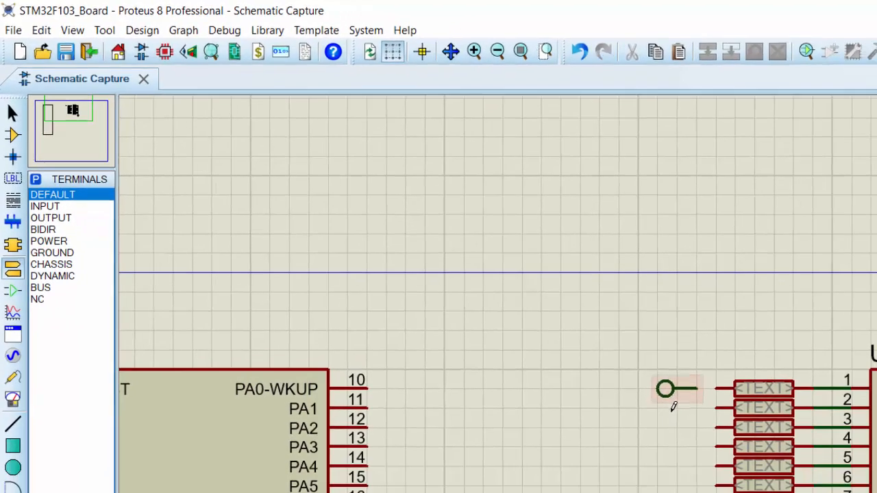
{"action": "left_click", "coordinate": [673, 423]}
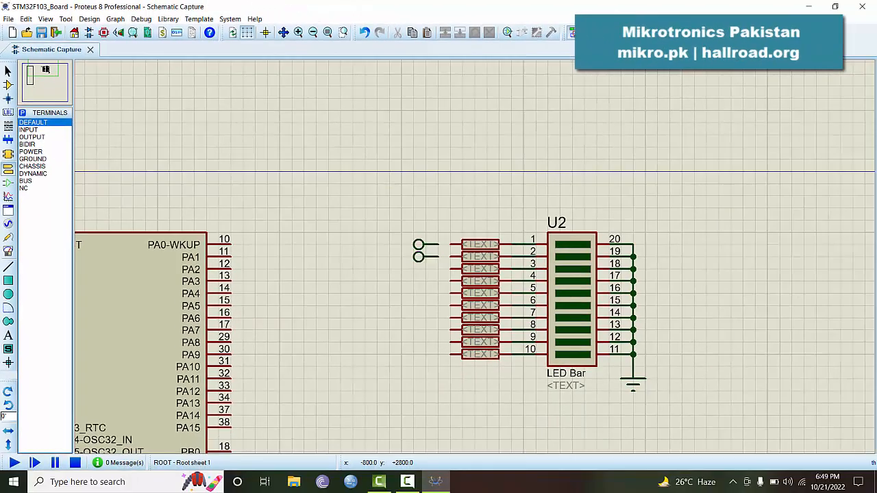
{"action": "left_click", "coordinate": [423, 269]}
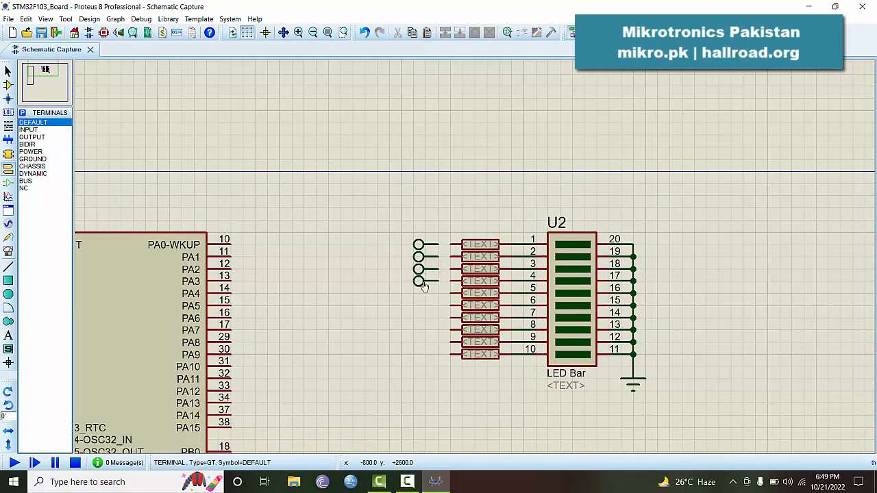
{"action": "left_click", "coordinate": [424, 282]}
{"action": "left_click", "coordinate": [425, 293]}
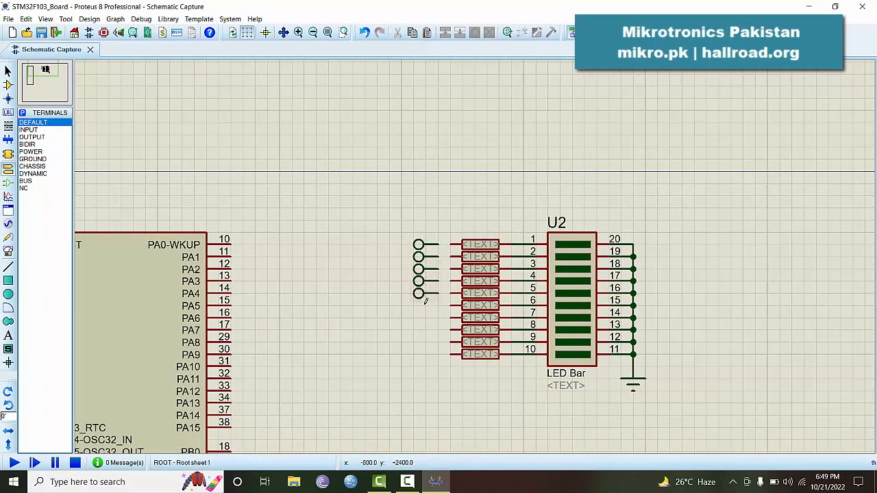
{"action": "left_click", "coordinate": [424, 306]}
{"action": "left_click", "coordinate": [424, 318]}
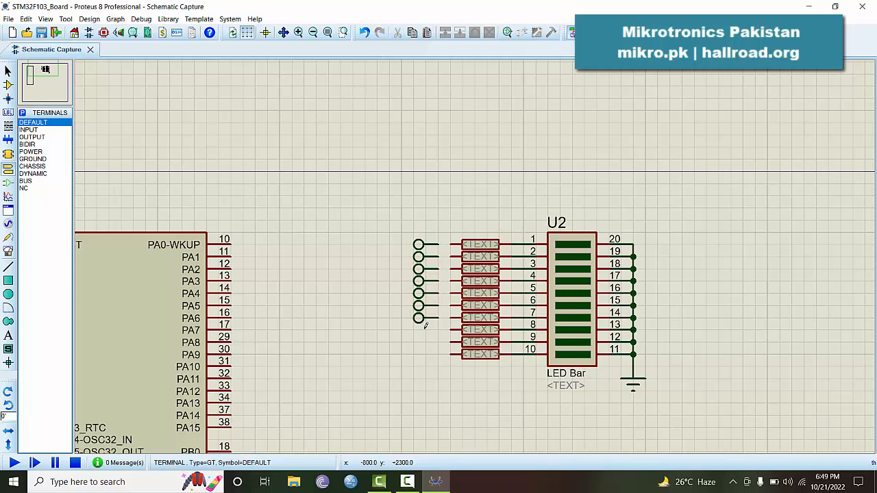
{"action": "left_click", "coordinate": [424, 330]}
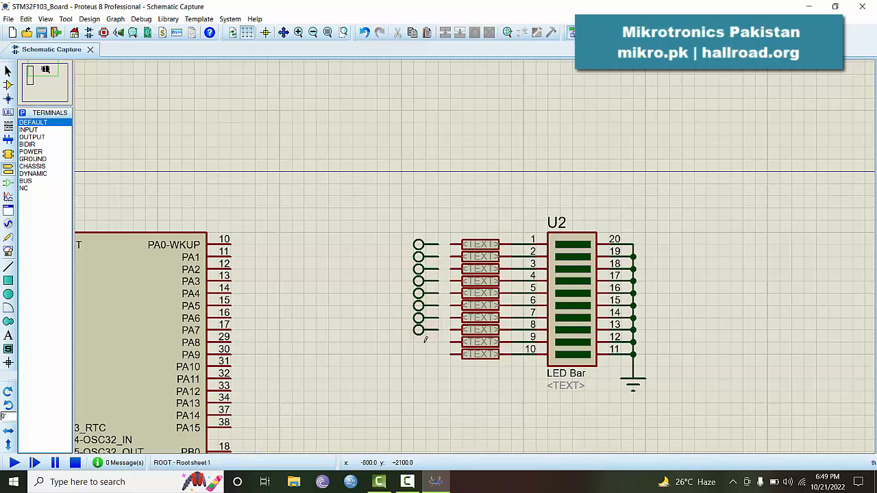
{"action": "left_click", "coordinate": [425, 342]}
{"action": "left_click", "coordinate": [424, 355]}
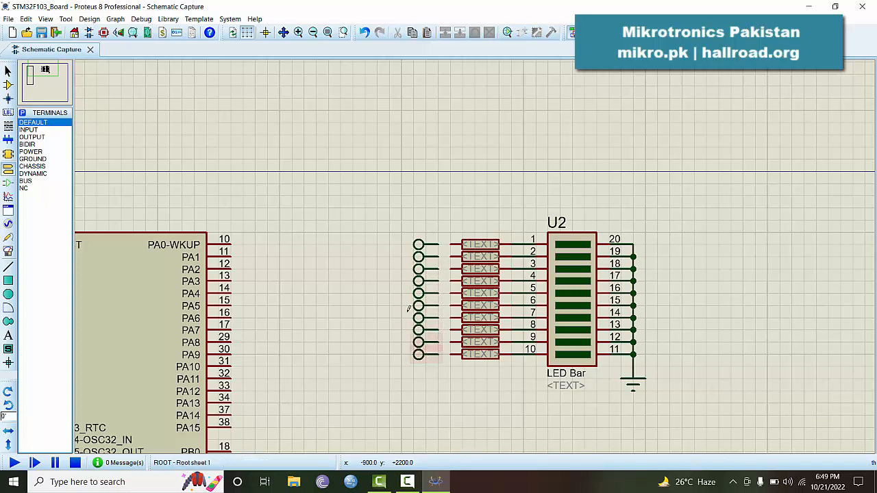
Wire each terminal, top to bottom, to its resistor's free end
{"action": "left_click", "coordinate": [439, 244]}
{"action": "left_click", "coordinate": [451, 244]}
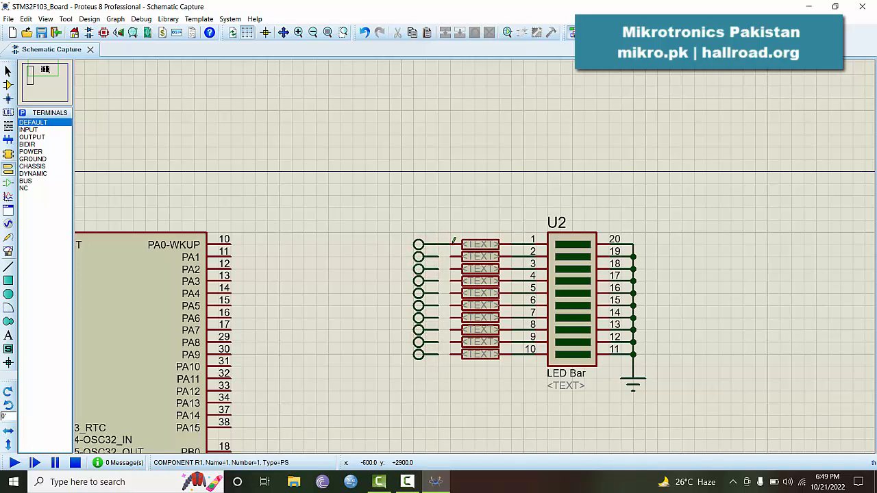
{"action": "left_click", "coordinate": [439, 256]}
{"action": "left_click", "coordinate": [451, 256]}
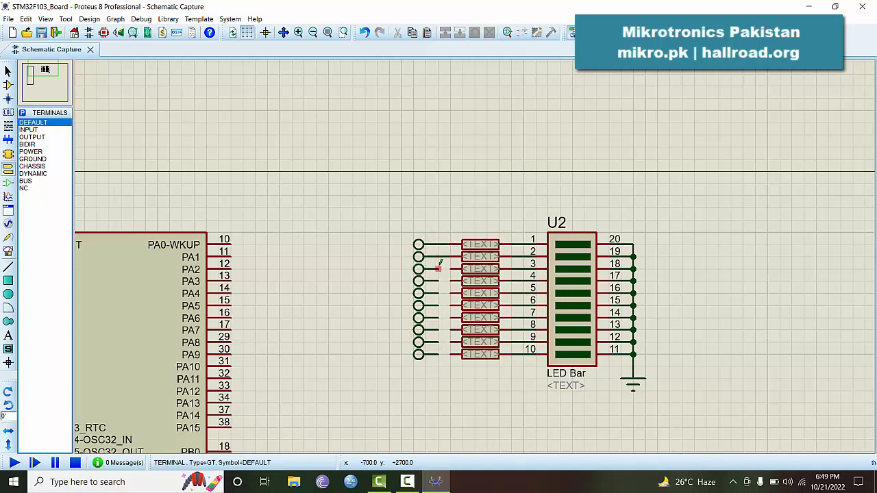
{"action": "left_click", "coordinate": [438, 268]}
{"action": "left_click", "coordinate": [451, 269]}
{"action": "left_click", "coordinate": [438, 281]}
{"action": "left_click", "coordinate": [451, 281]}
{"action": "left_click", "coordinate": [439, 294]}
{"action": "left_click", "coordinate": [451, 293]}
{"action": "left_click", "coordinate": [439, 306]}
{"action": "left_click", "coordinate": [451, 306]}
{"action": "left_click", "coordinate": [439, 318]}
{"action": "left_click", "coordinate": [451, 318]}
{"action": "left_click", "coordinate": [438, 330]}
{"action": "left_click", "coordinate": [451, 331]}
{"action": "left_click", "coordinate": [439, 342]}
{"action": "left_click", "coordinate": [451, 342]}
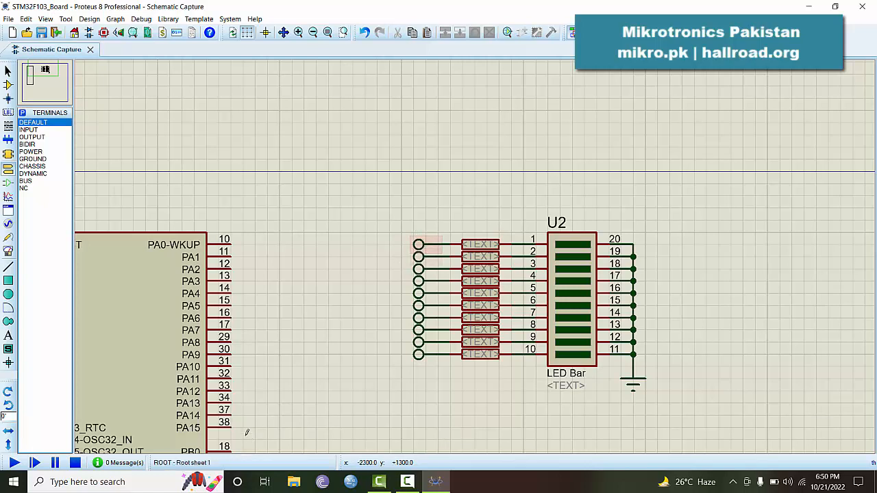
Select the DEFAULT terminal and rotate it 180 degrees
{"action": "left_click", "coordinate": [42, 123]}
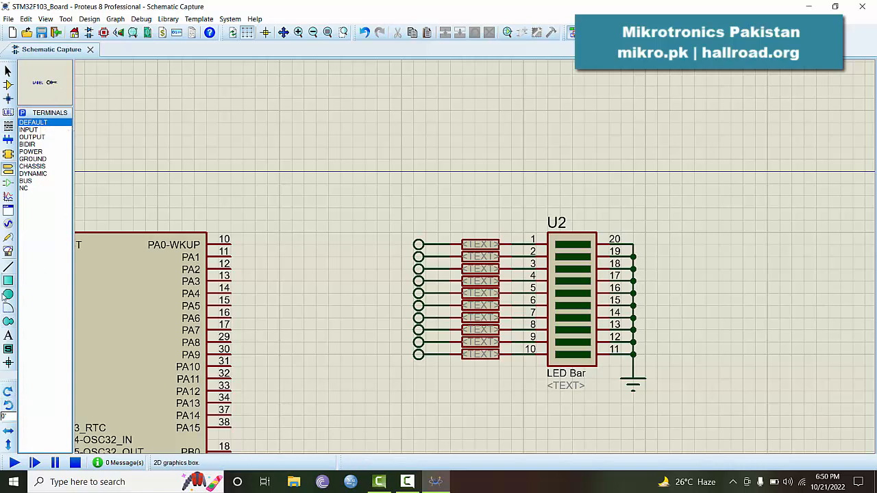
{"action": "left_click", "coordinate": [7, 405]}
{"action": "left_click", "coordinate": [7, 405]}
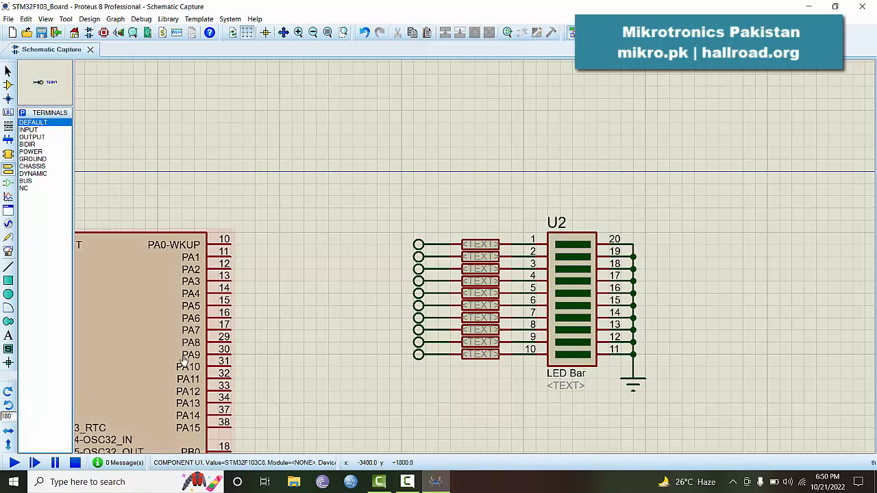
Place a terminal beside each U1 pin from PA15 up to PA0-WKUP
{"action": "left_click", "coordinate": [257, 424]}
{"action": "left_click", "coordinate": [259, 427]}
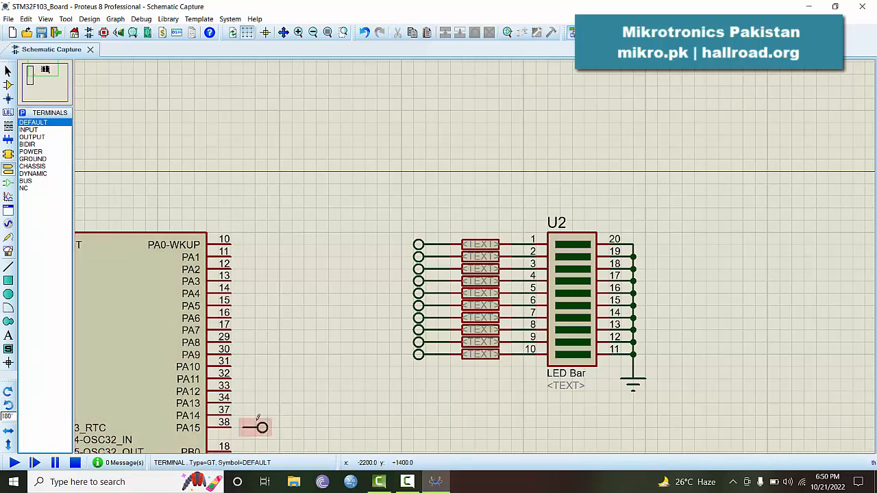
{"action": "left_click", "coordinate": [259, 415]}
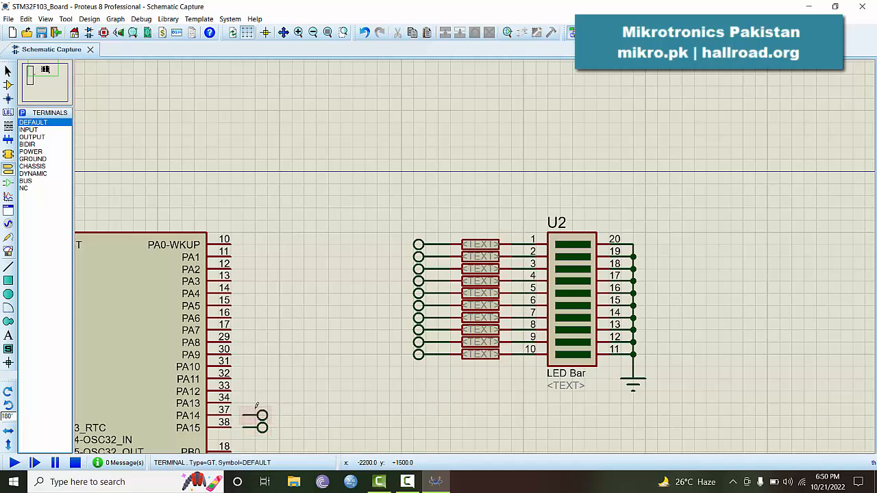
{"action": "left_click", "coordinate": [258, 403]}
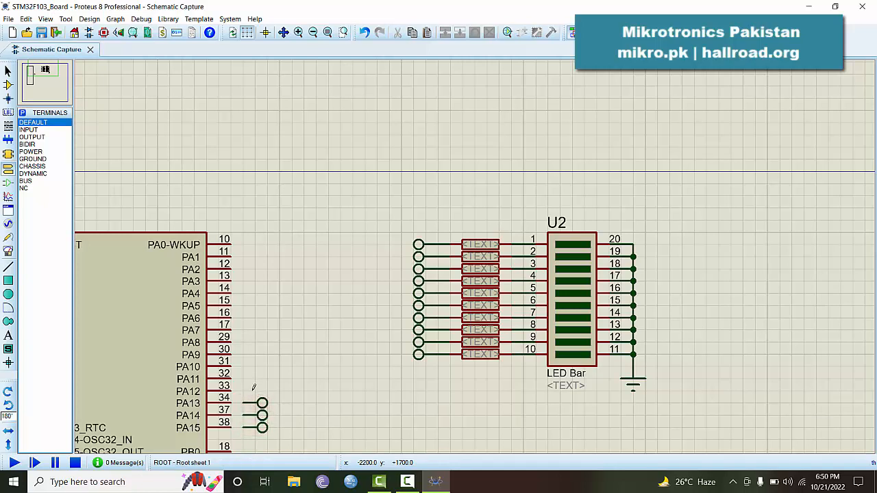
{"action": "left_click", "coordinate": [255, 391]}
{"action": "left_click", "coordinate": [254, 378]}
{"action": "left_click", "coordinate": [253, 365]}
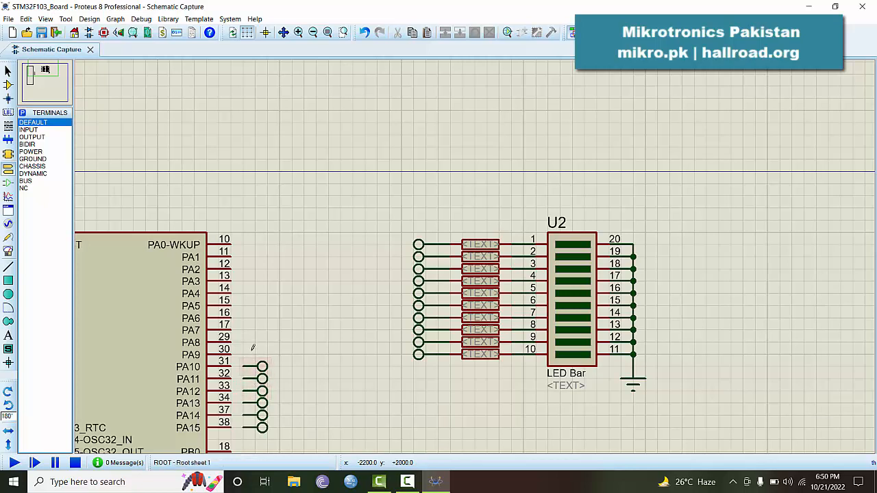
{"action": "left_click", "coordinate": [253, 353]}
{"action": "left_click", "coordinate": [253, 341]}
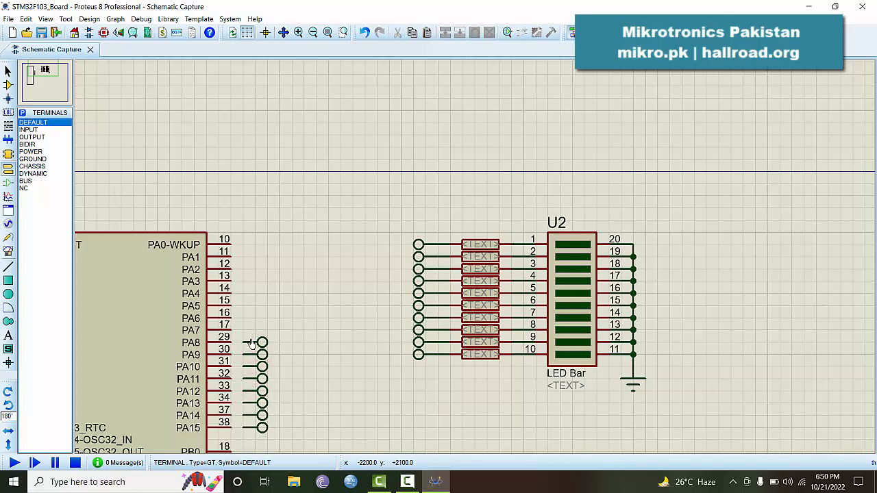
{"action": "left_click", "coordinate": [253, 329]}
{"action": "left_click", "coordinate": [252, 316]}
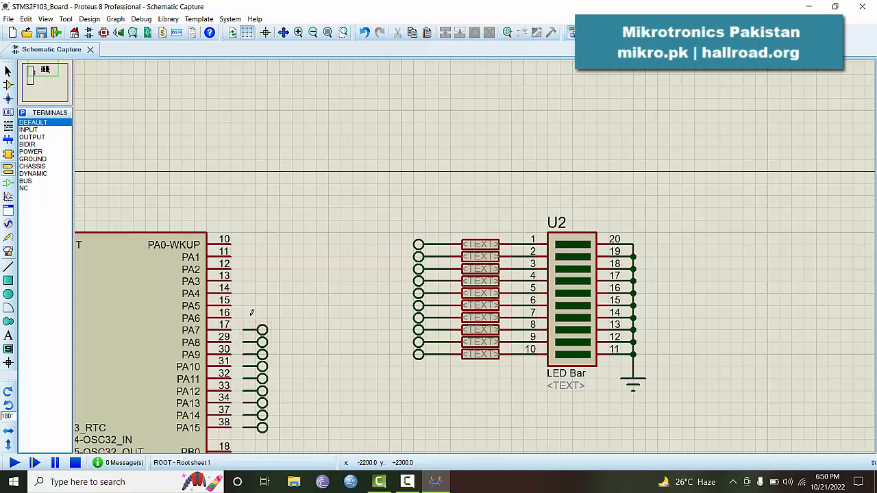
{"action": "left_click", "coordinate": [252, 305]}
{"action": "left_click", "coordinate": [251, 291]}
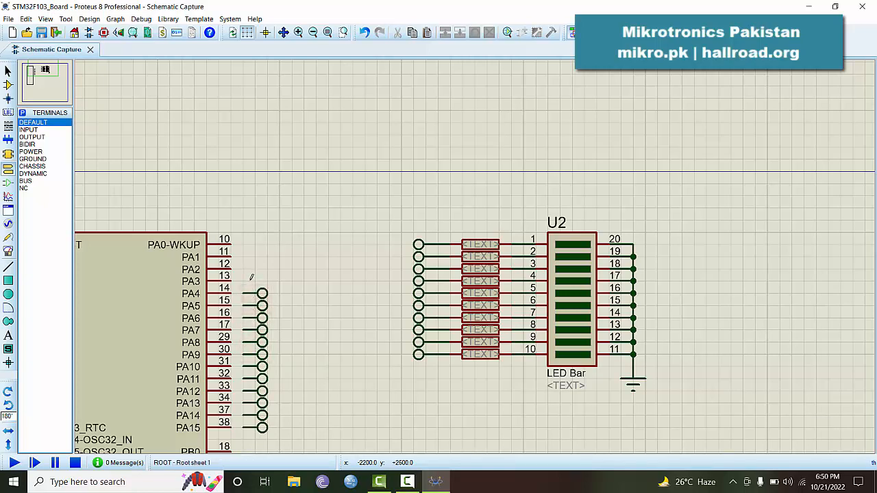
{"action": "left_click", "coordinate": [251, 280]}
{"action": "left_click", "coordinate": [252, 267]}
{"action": "left_click", "coordinate": [252, 255]}
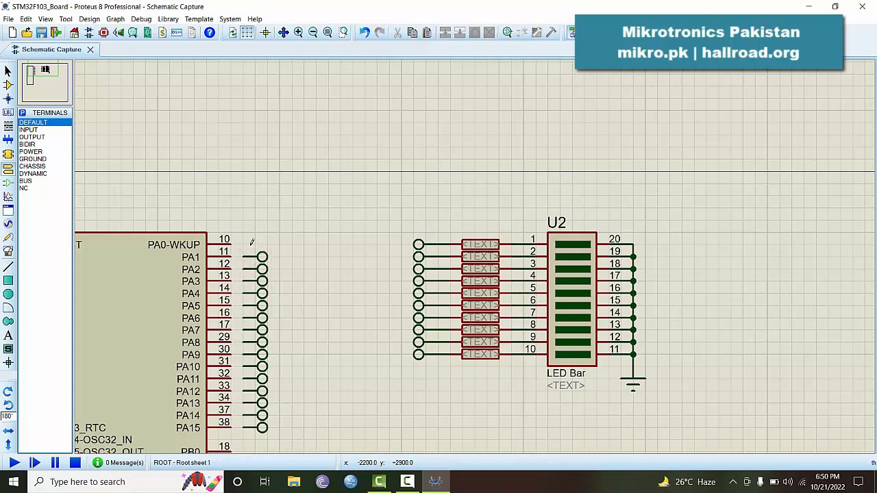
{"action": "left_click", "coordinate": [252, 242]}
{"action": "left_click", "coordinate": [241, 244]}
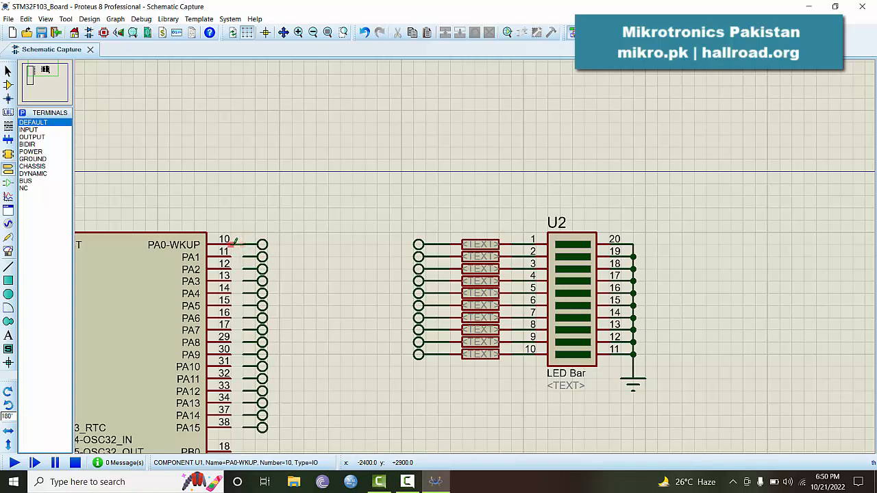
Wire pins PA0 through PA6 to their terminals
{"action": "left_click", "coordinate": [230, 244]}
{"action": "double_click", "coordinate": [243, 256]}
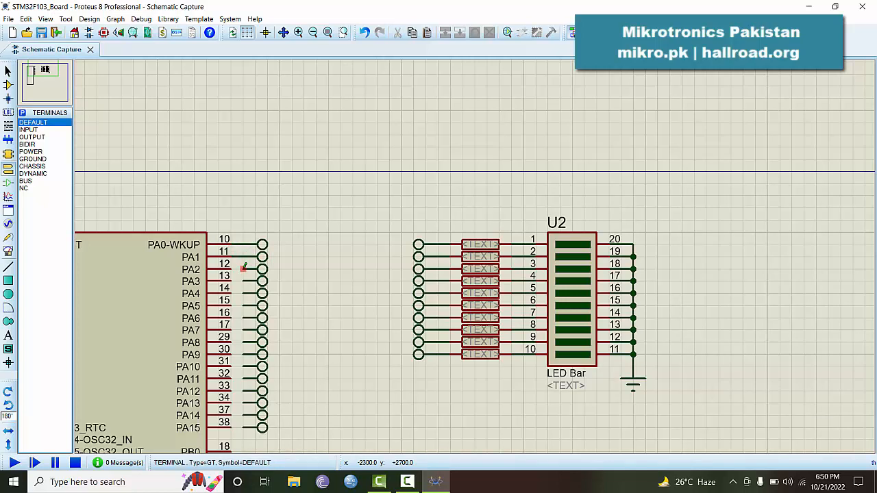
{"action": "double_click", "coordinate": [245, 266]}
{"action": "double_click", "coordinate": [245, 280]}
{"action": "double_click", "coordinate": [245, 293]}
{"action": "double_click", "coordinate": [245, 305]}
{"action": "double_click", "coordinate": [246, 318]}
Wire pins PA8 through PA15 to their terminals
{"action": "double_click", "coordinate": [245, 342]}
{"action": "double_click", "coordinate": [245, 355]}
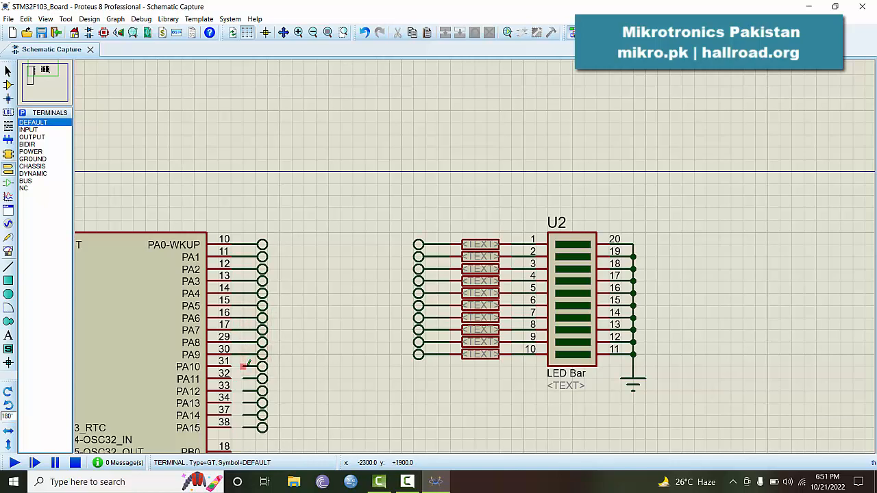
{"action": "double_click", "coordinate": [245, 367]}
{"action": "double_click", "coordinate": [244, 379]}
{"action": "double_click", "coordinate": [245, 392]}
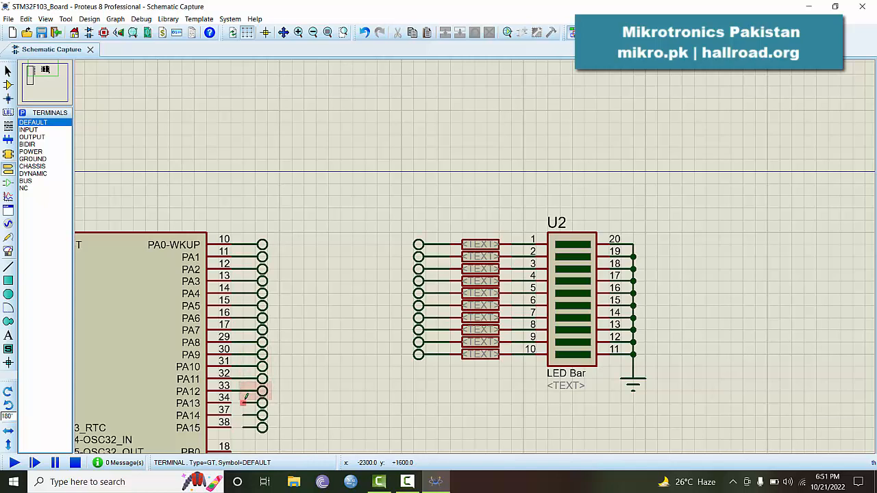
{"action": "double_click", "coordinate": [245, 404]}
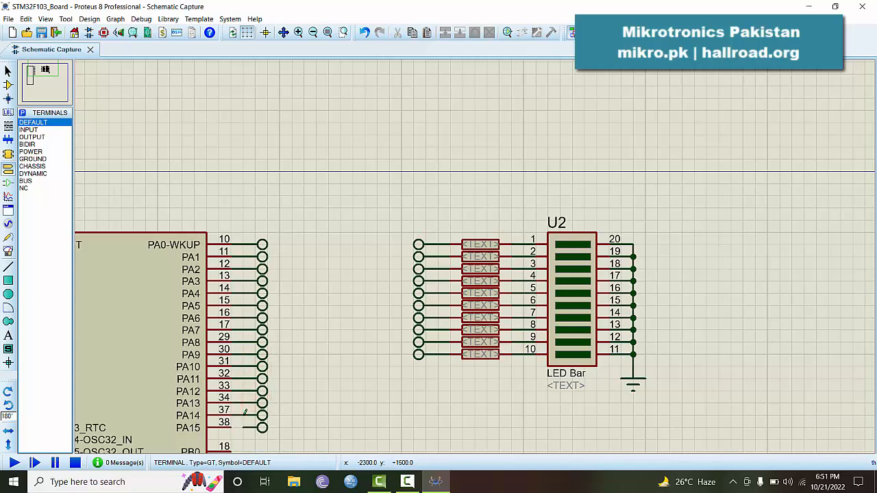
{"action": "double_click", "coordinate": [245, 416]}
{"action": "left_click", "coordinate": [244, 427]}
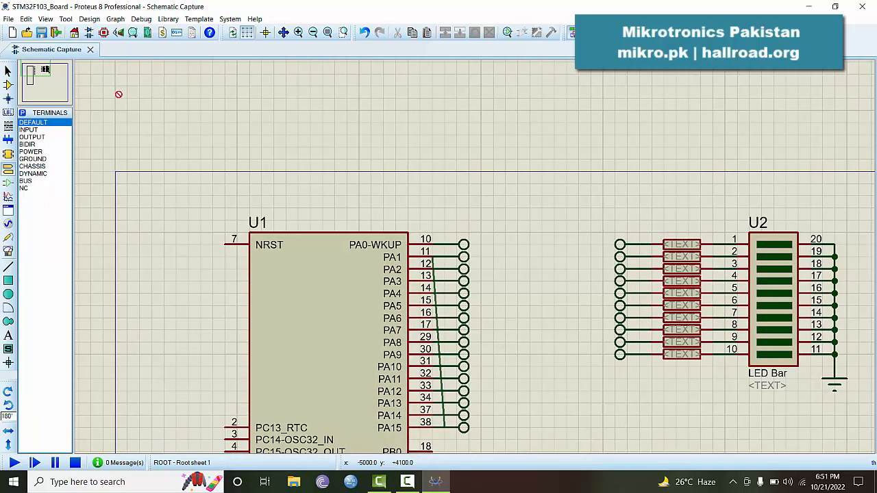
Cancel the stray wire, save the schematic, and fit then zoom the view
{"action": "key", "text": "Escape"}
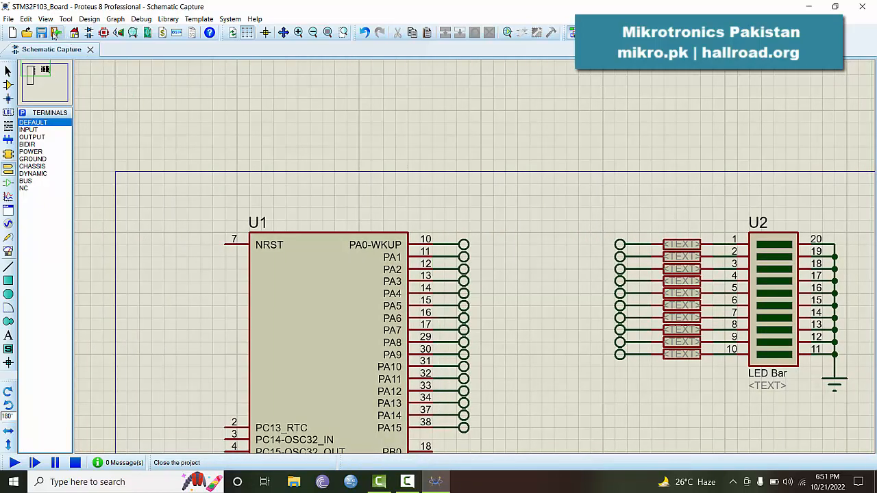
{"action": "left_click", "coordinate": [42, 35]}
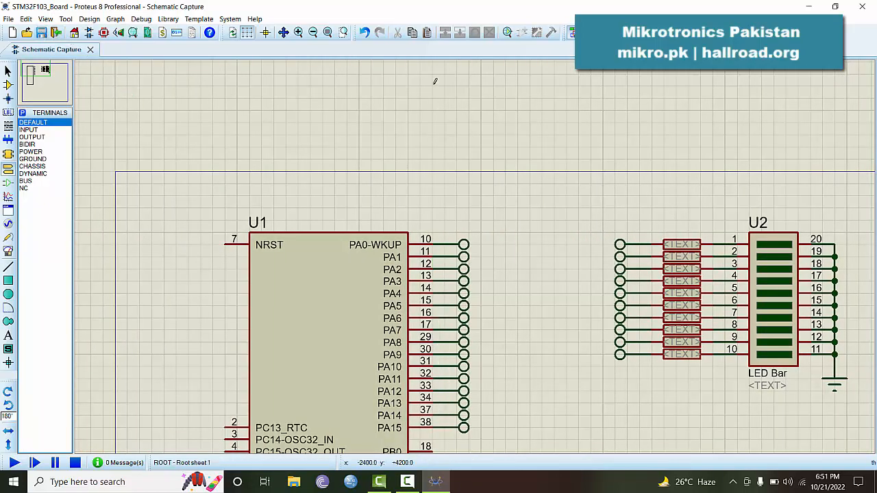
{"action": "left_click", "coordinate": [328, 33]}
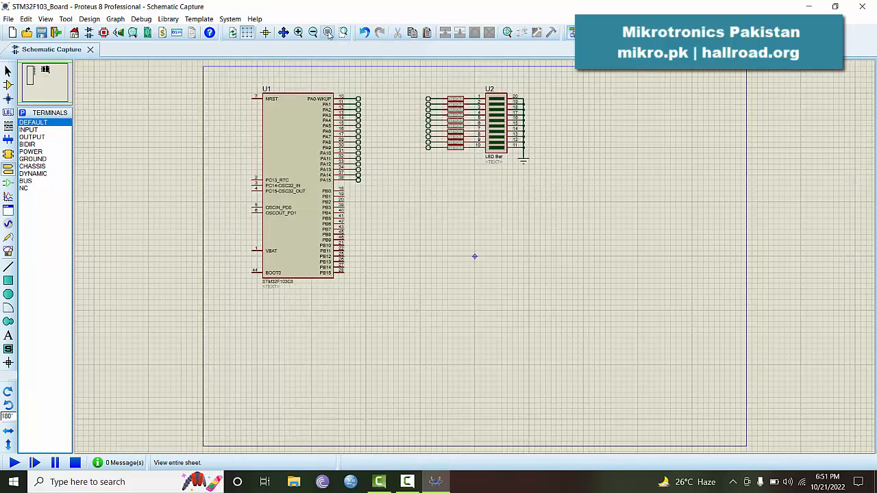
{"action": "left_click", "coordinate": [299, 32]}
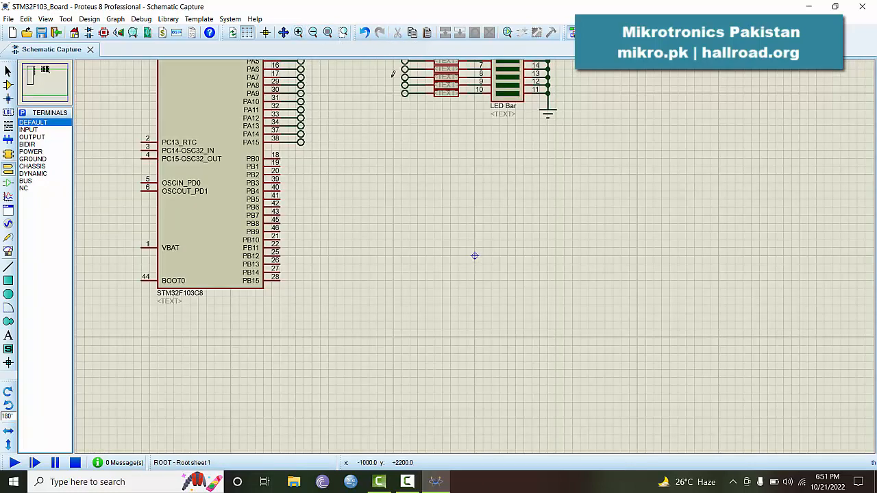
Pan the view so U1's PA pins and LED bar U2 are centred
{"action": "key", "text": "F5"}
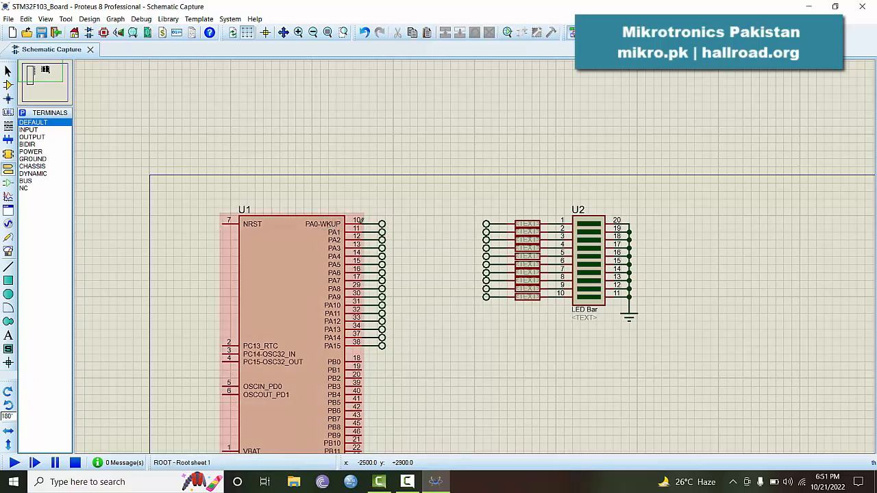
Label the terminals on U1 pins PA0 through PA3 as PA0, PA1, PA2 and PA3
{"action": "double_click", "coordinate": [383, 222]}
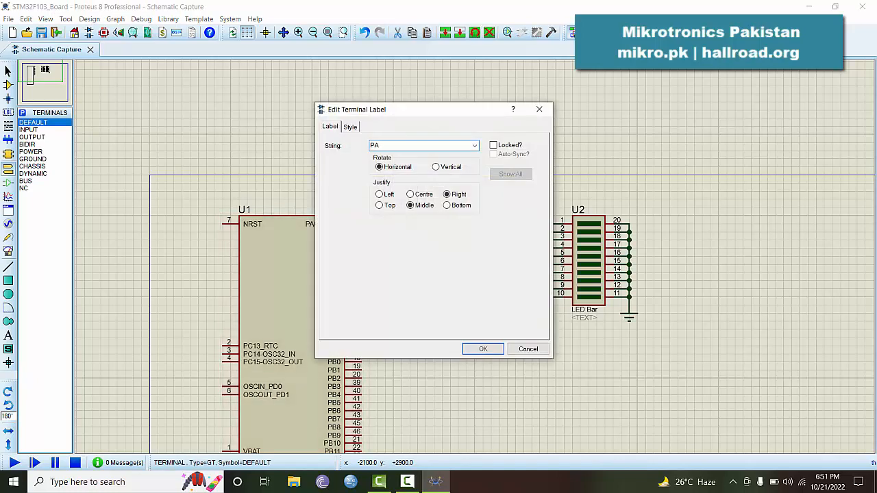
{"action": "type", "text": "PA0"}
{"action": "key", "text": "Return"}
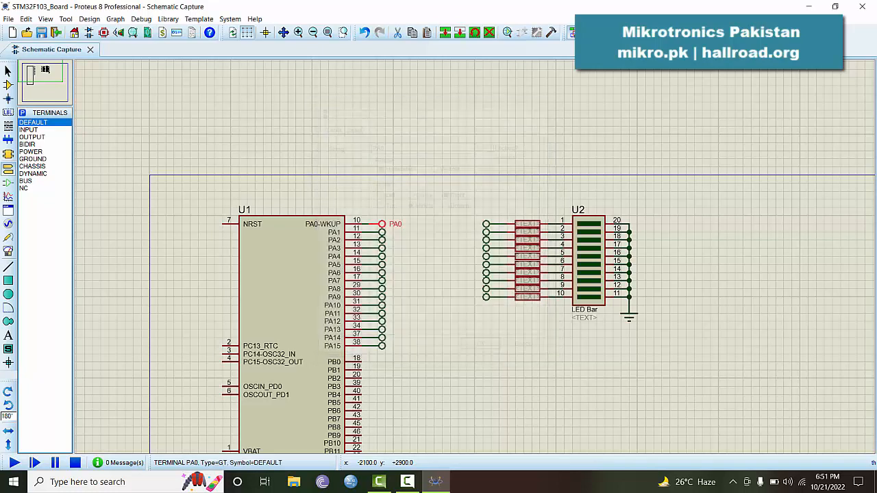
{"action": "double_click", "coordinate": [383, 232]}
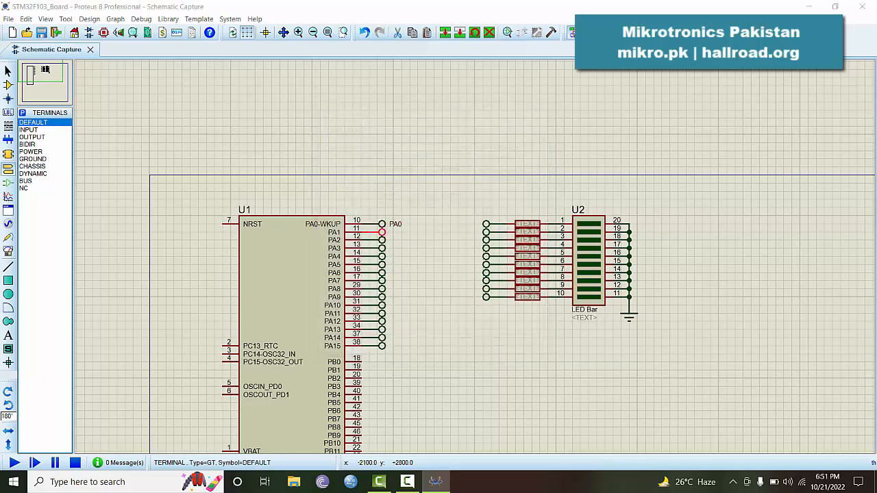
{"action": "type", "text": "PA1"}
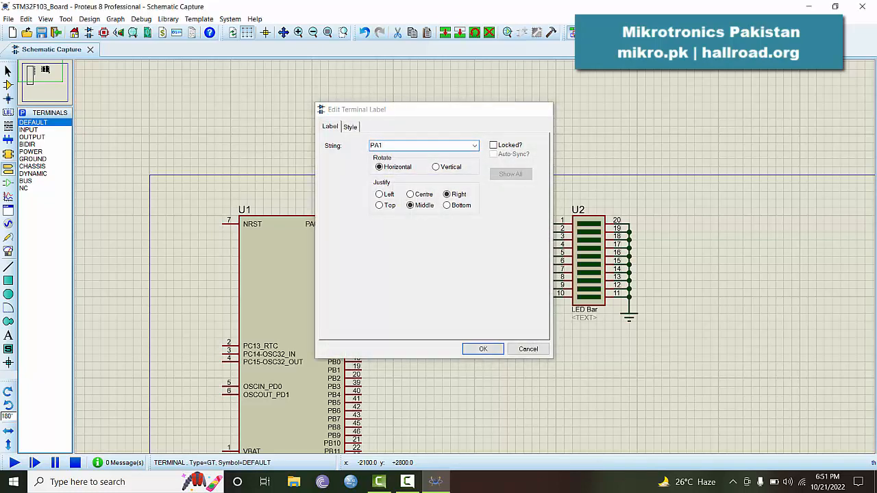
{"action": "key", "text": "Return"}
{"action": "double_click", "coordinate": [383, 241]}
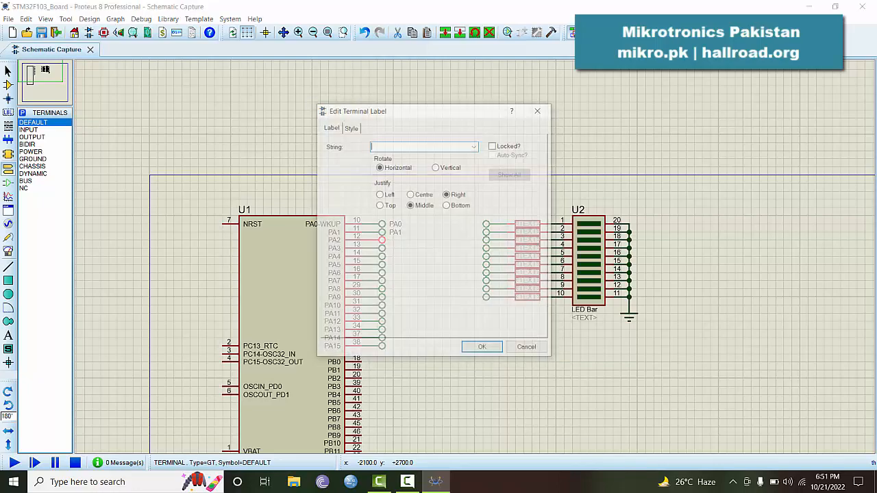
{"action": "type", "text": "PA2"}
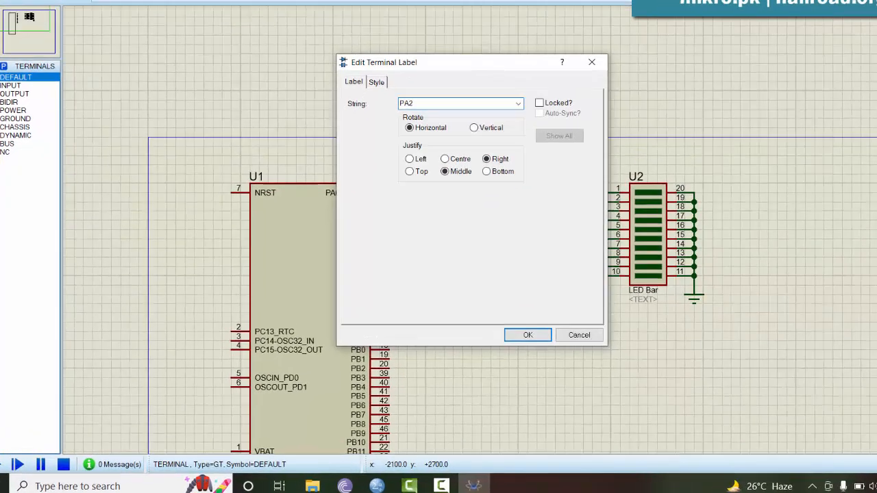
{"action": "key", "text": "Return"}
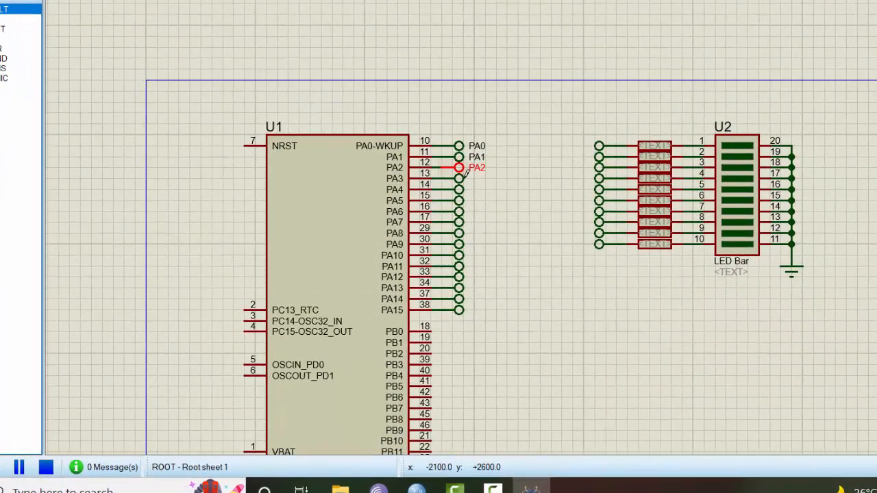
{"action": "double_click", "coordinate": [459, 179]}
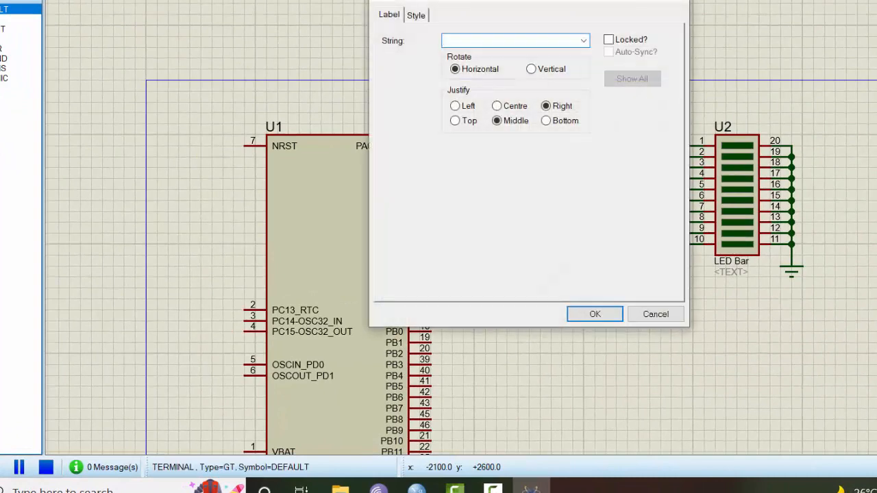
{"action": "type", "text": "PA3"}
{"action": "key", "text": "Return"}
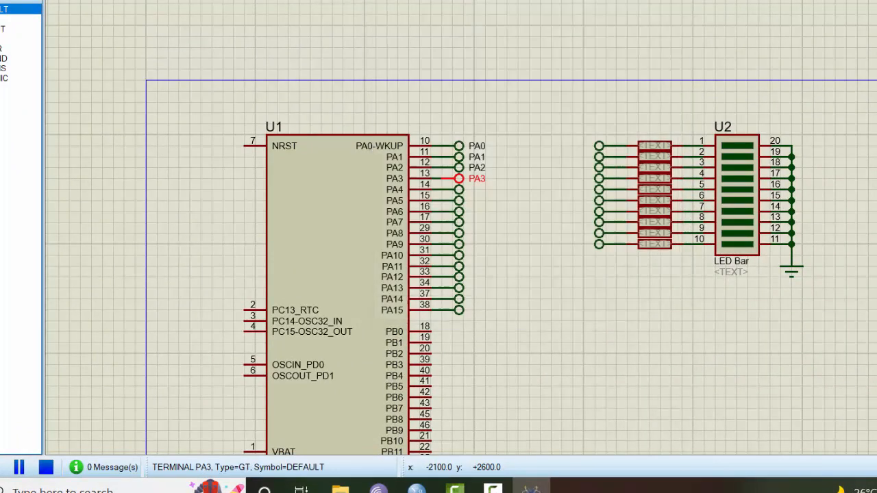
Label the next terminals PA4, PA5, PA6 and PA7
{"action": "double_click", "coordinate": [459, 191]}
{"action": "type", "text": "P"}
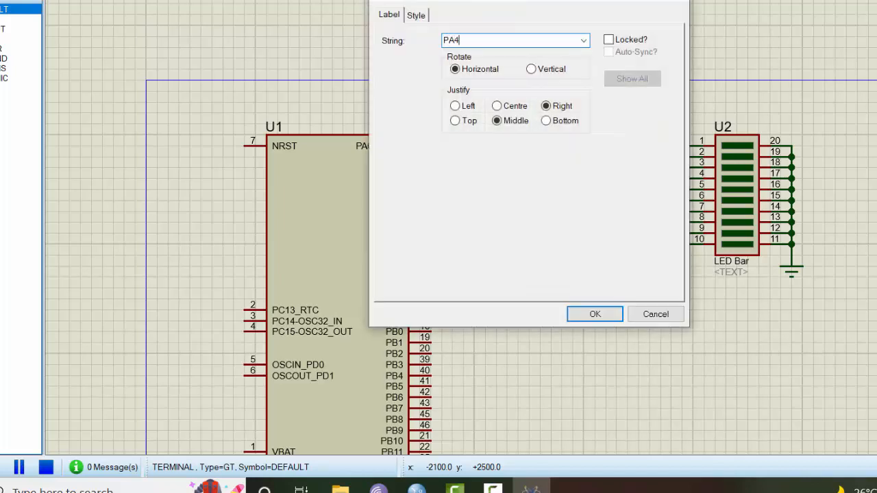
{"action": "type", "text": "A4"}
{"action": "key", "text": "Return"}
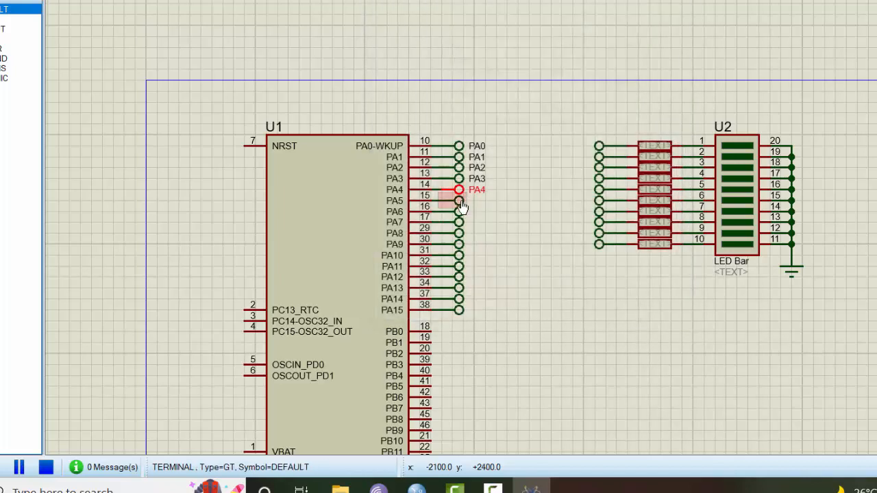
{"action": "double_click", "coordinate": [460, 202]}
{"action": "type", "text": "PA5"}
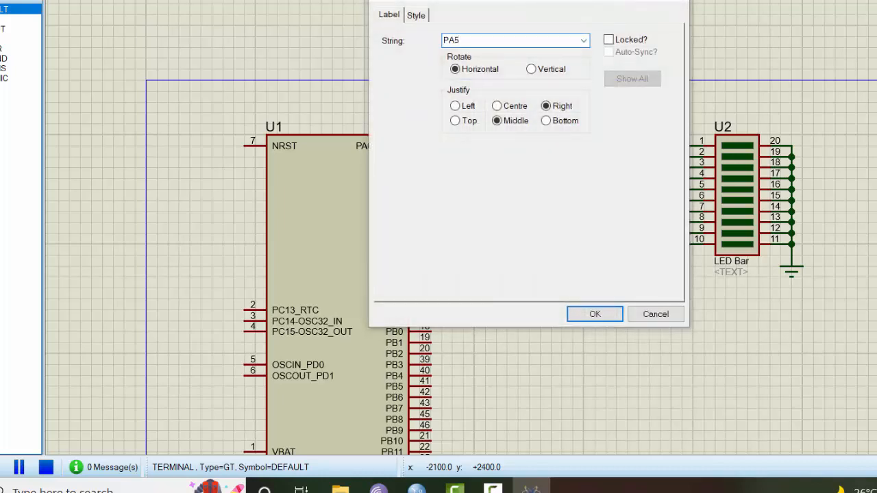
{"action": "key", "text": "Return"}
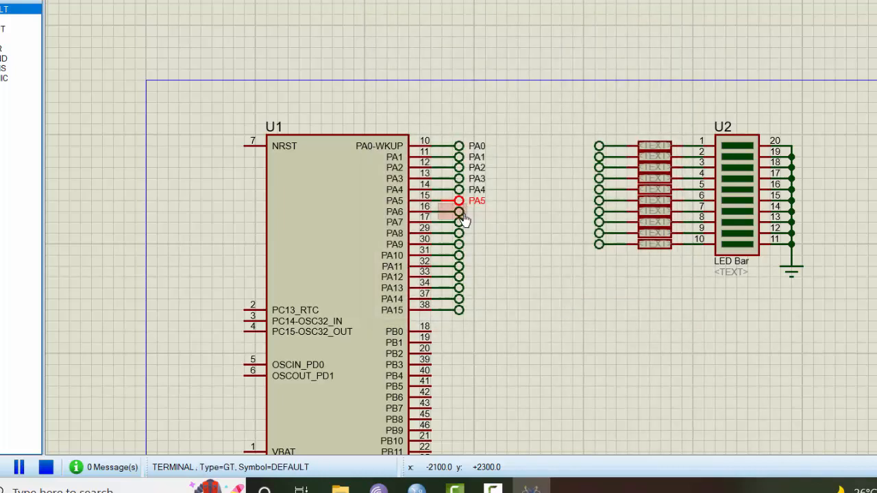
{"action": "double_click", "coordinate": [460, 213]}
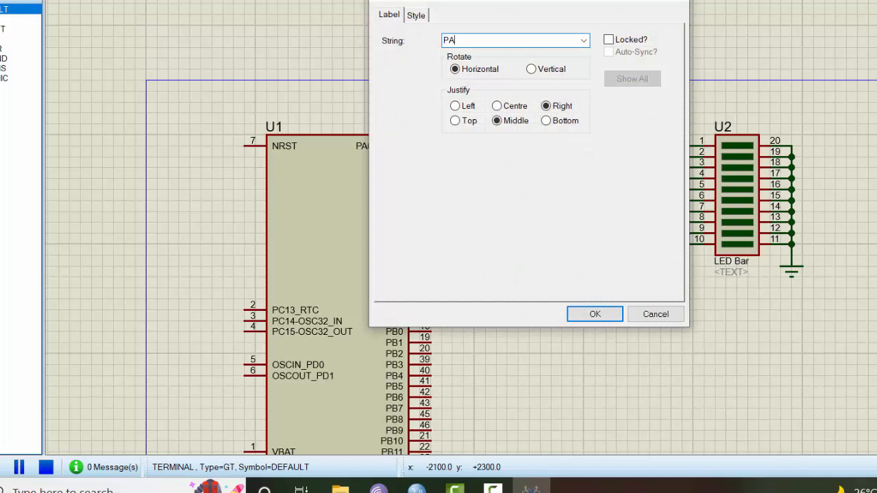
{"action": "key", "text": "Return"}
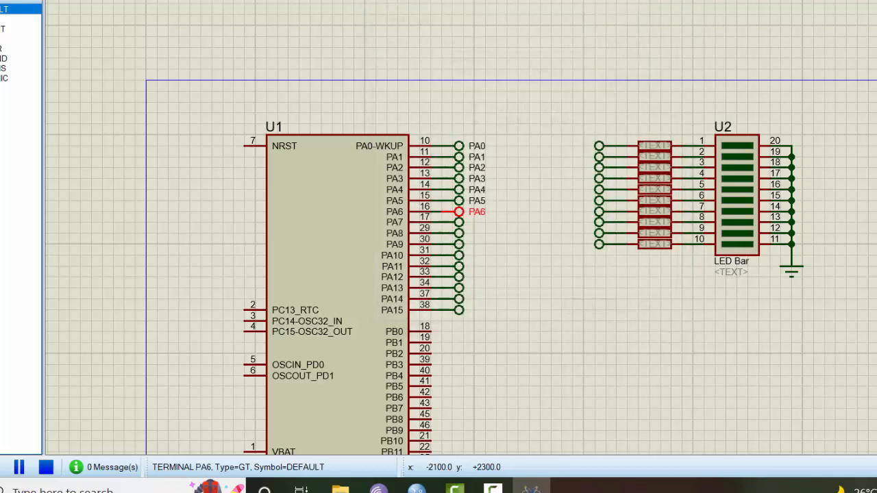
{"action": "double_click", "coordinate": [460, 224]}
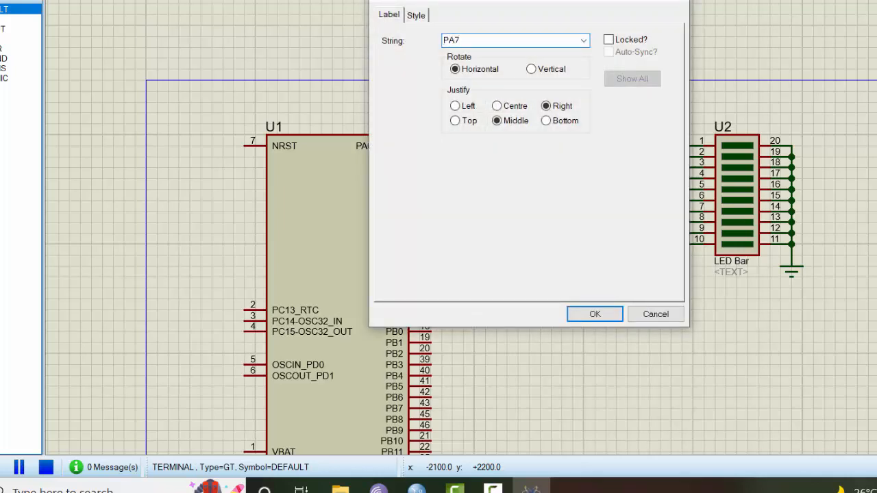
{"action": "type", "text": "PA7"}
{"action": "key", "text": "Return"}
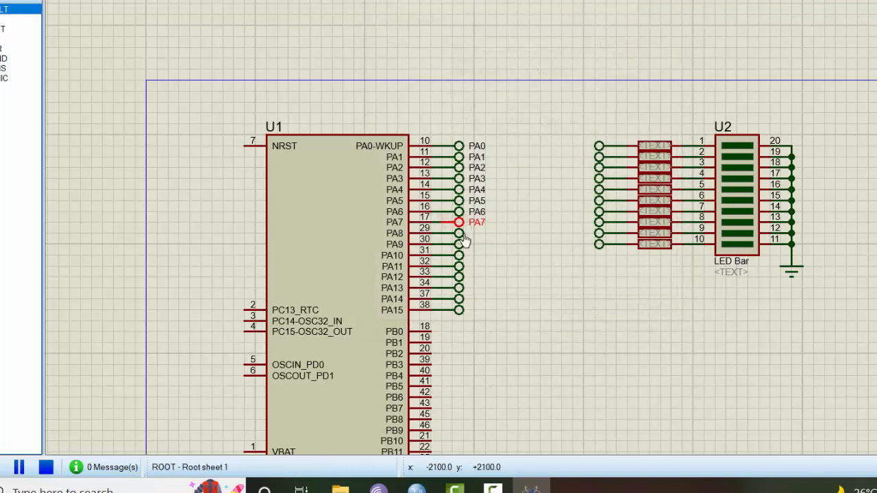
{"action": "double_click", "coordinate": [460, 235]}
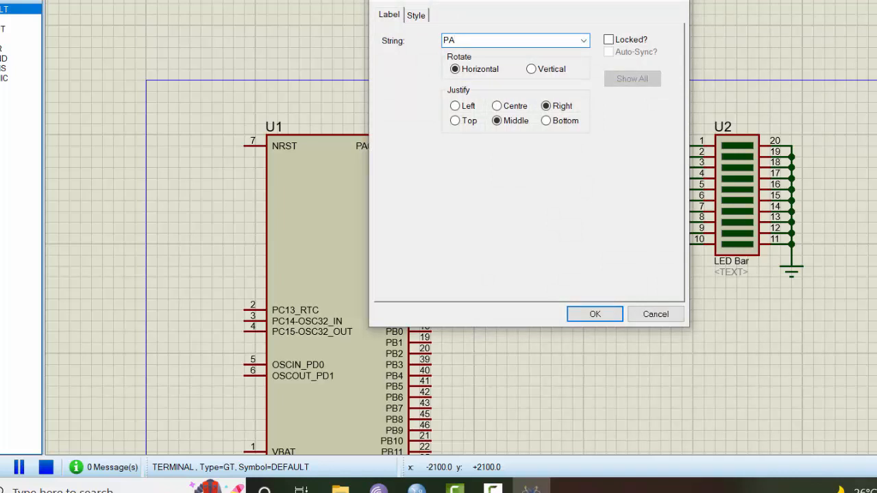
Confirm the PA8 label and name the next terminals PA9, PA10 and PA11
{"action": "key", "text": "Return"}
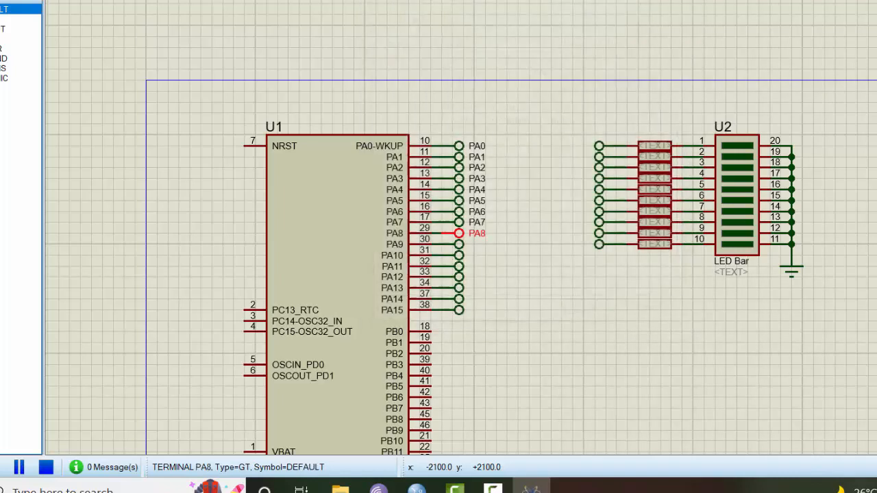
{"action": "left_click", "coordinate": [459, 245]}
{"action": "double_click", "coordinate": [458, 245]}
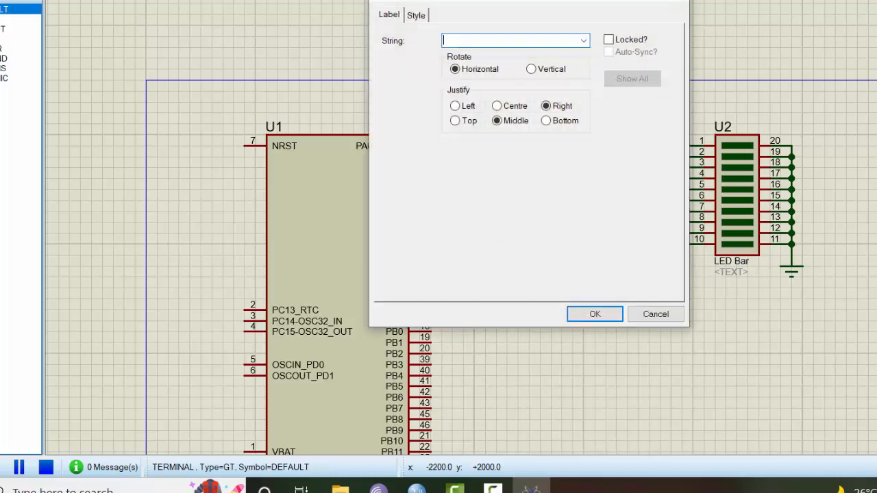
{"action": "type", "text": "PA9"}
{"action": "key", "text": "Return"}
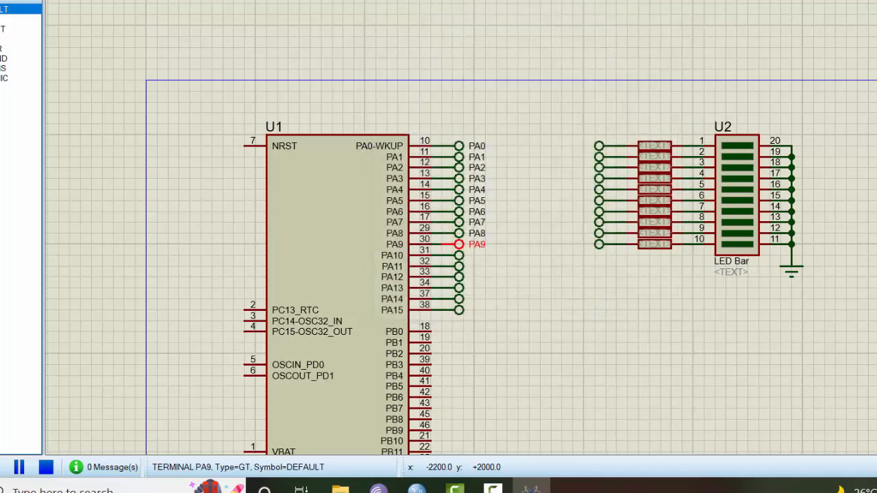
{"action": "double_click", "coordinate": [459, 257]}
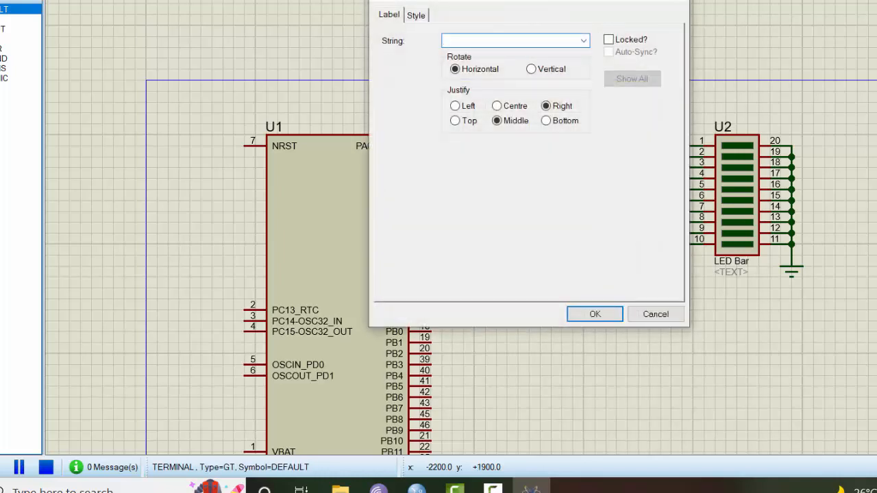
{"action": "type", "text": "PA10"}
{"action": "key", "text": "Return"}
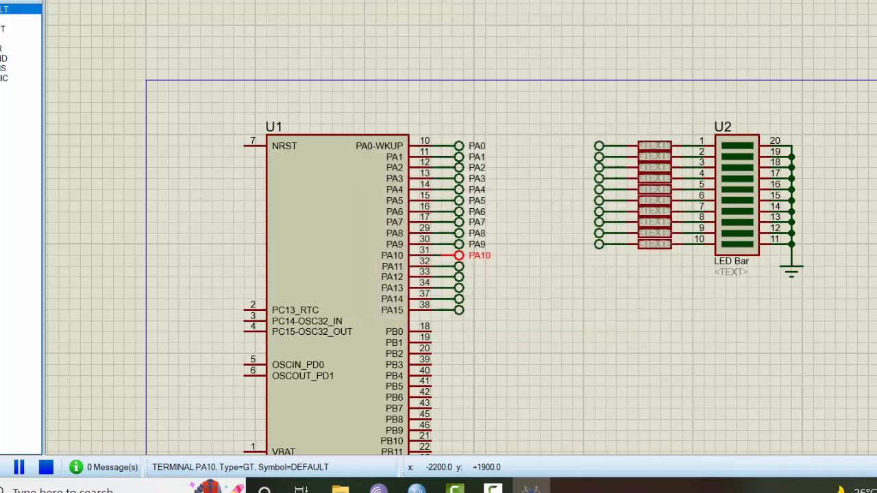
{"action": "double_click", "coordinate": [459, 268]}
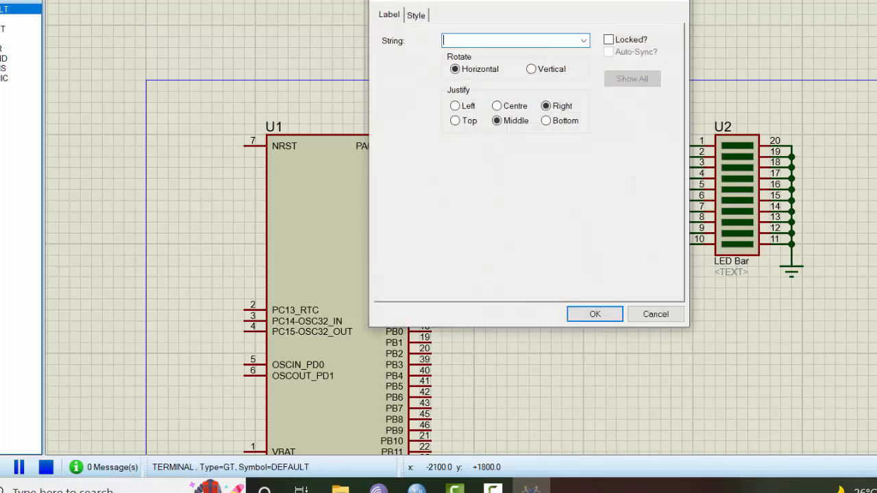
{"action": "type", "text": "PA11"}
{"action": "key", "text": "Return"}
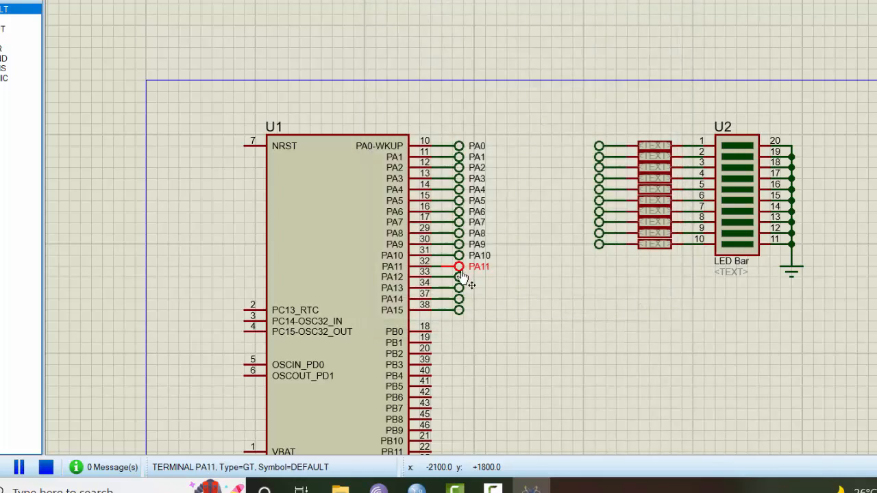
Name the last terminals PA12, PA13, PA14 and PA15
{"action": "double_click", "coordinate": [459, 278]}
{"action": "type", "text": "PA12"}
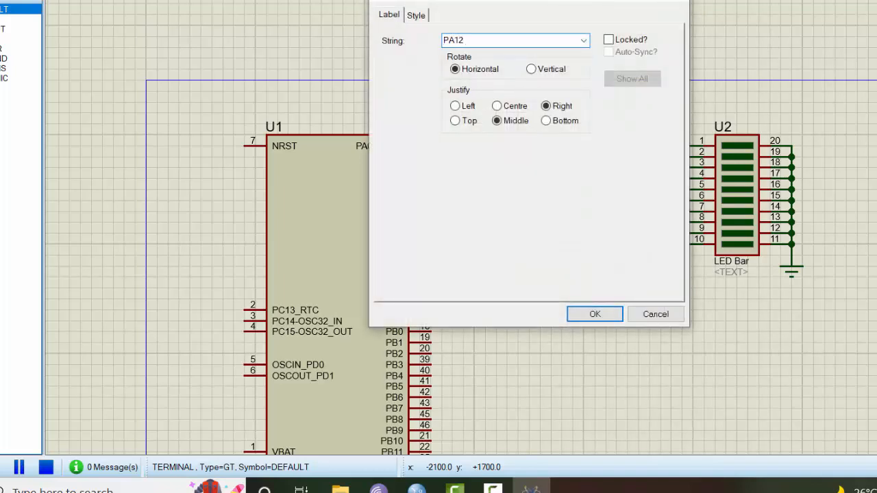
{"action": "key", "text": "Return"}
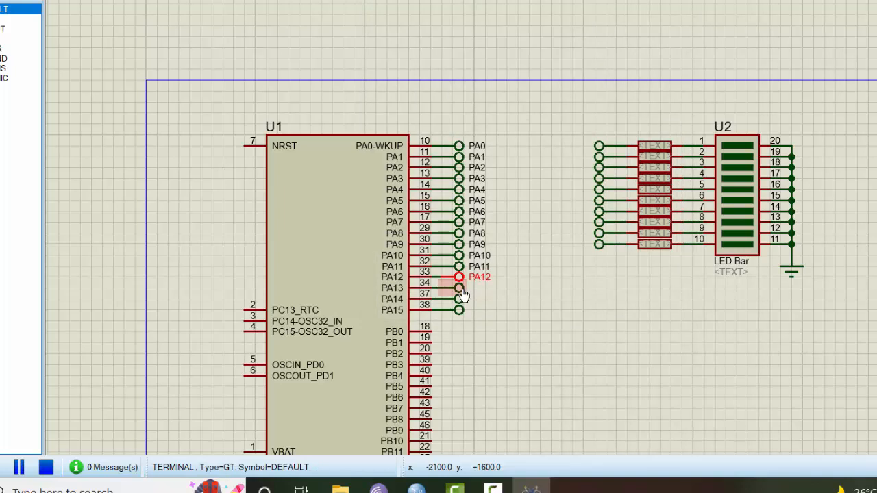
{"action": "double_click", "coordinate": [459, 288]}
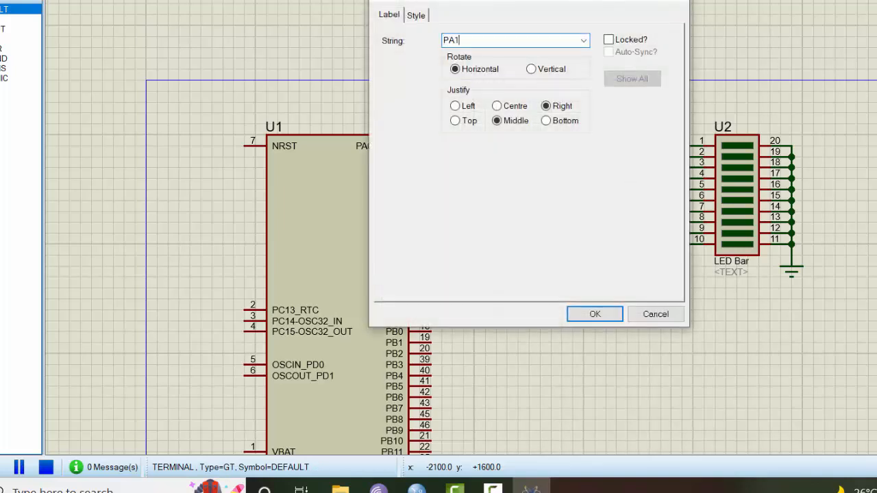
{"action": "key", "text": "Return"}
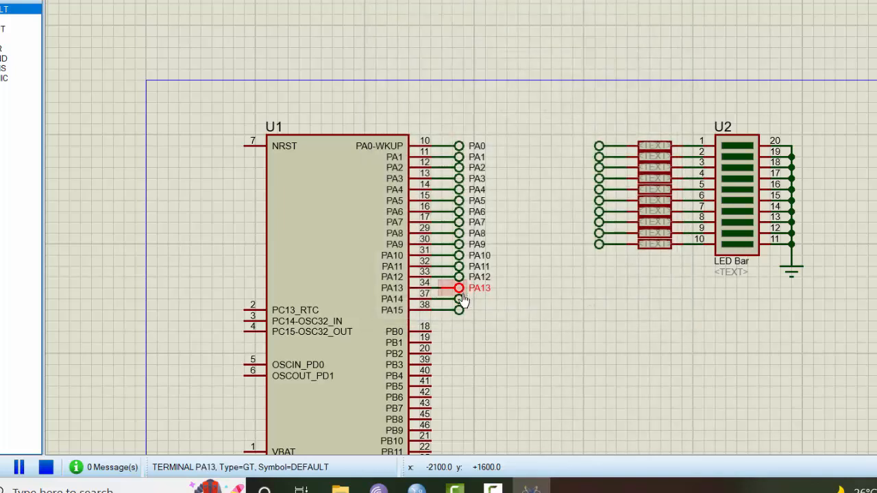
{"action": "double_click", "coordinate": [459, 299]}
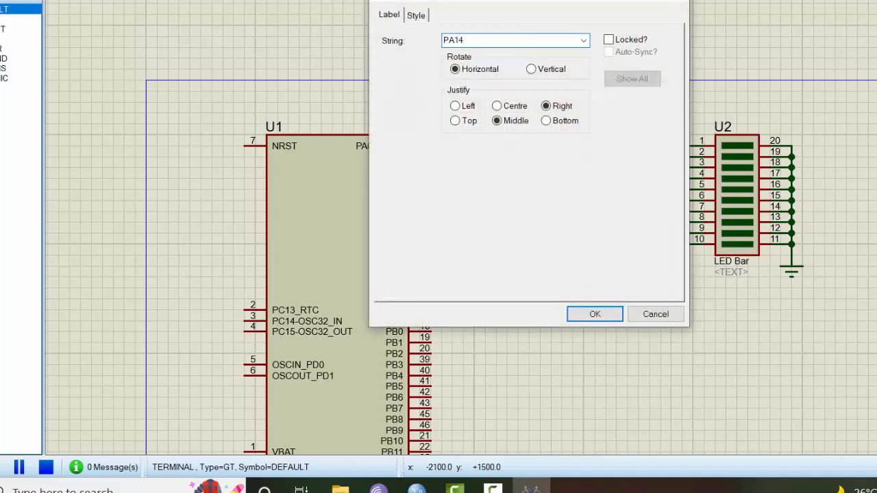
{"action": "key", "text": "Return"}
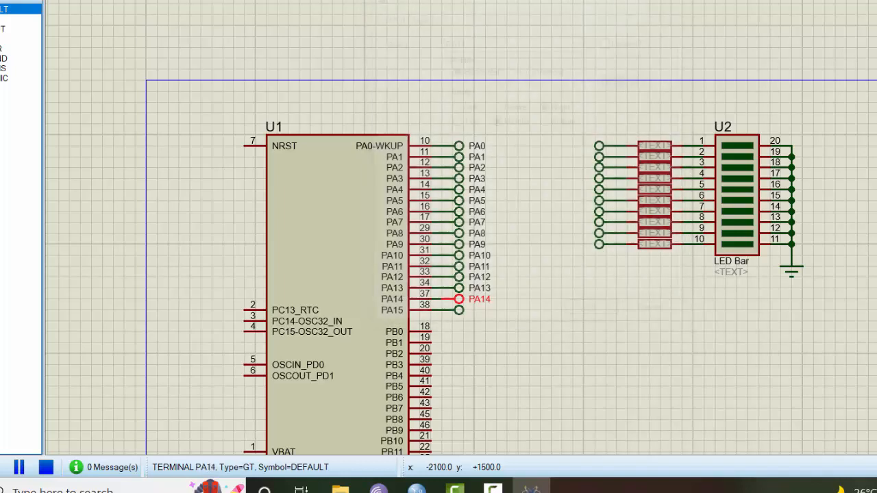
{"action": "double_click", "coordinate": [458, 310]}
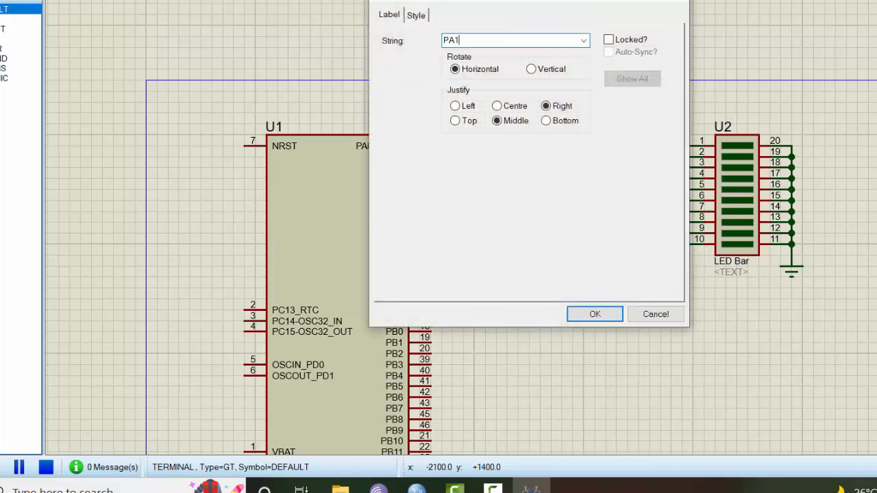
{"action": "key", "text": "Return"}
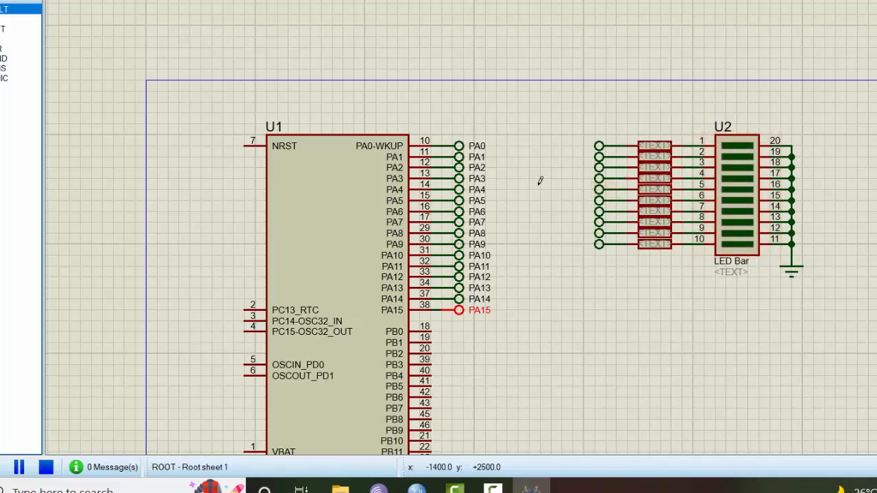
Label the bottom five LED bar input terminals PA0, PA1, PA2, PA3 and PA4
{"action": "double_click", "coordinate": [598, 246]}
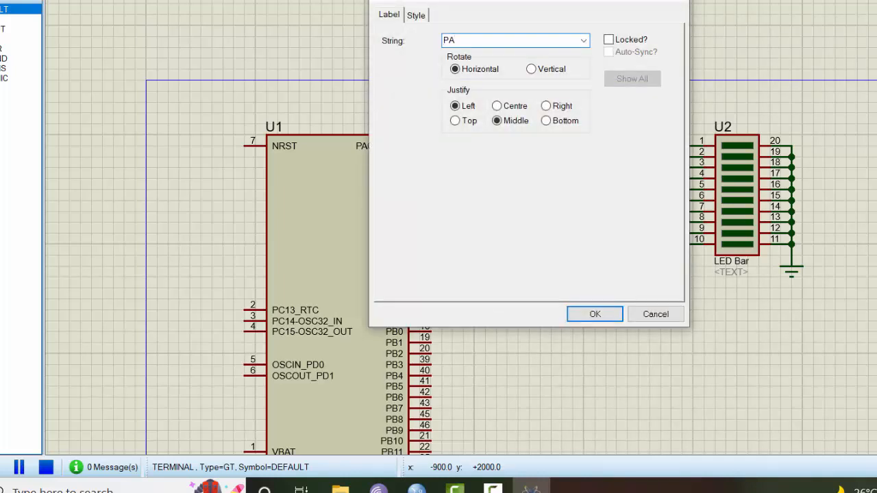
{"action": "key", "text": "Return"}
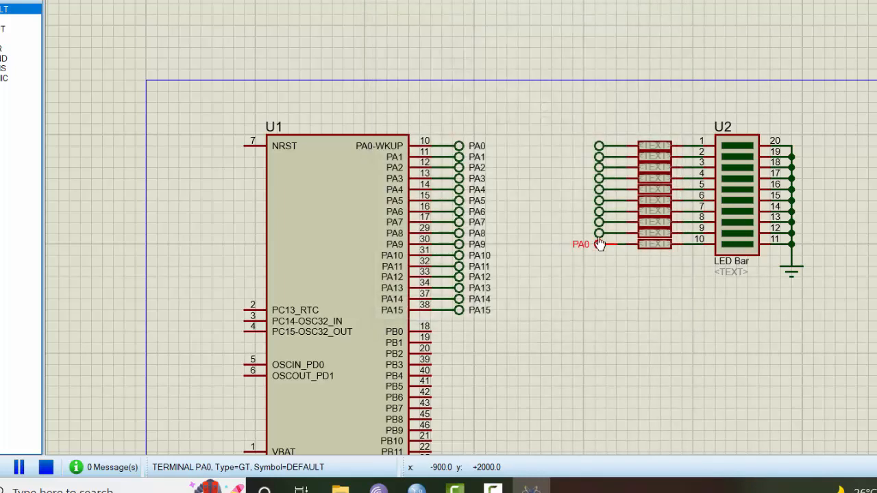
{"action": "double_click", "coordinate": [599, 234]}
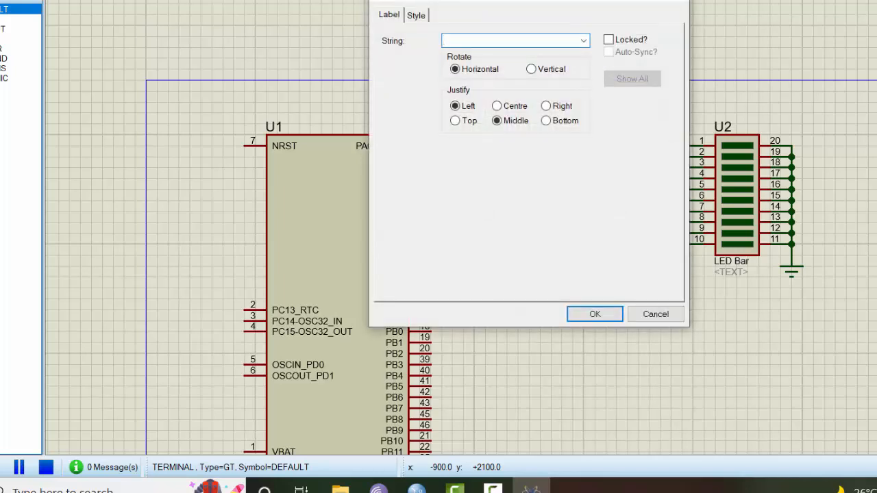
{"action": "key", "text": "Return"}
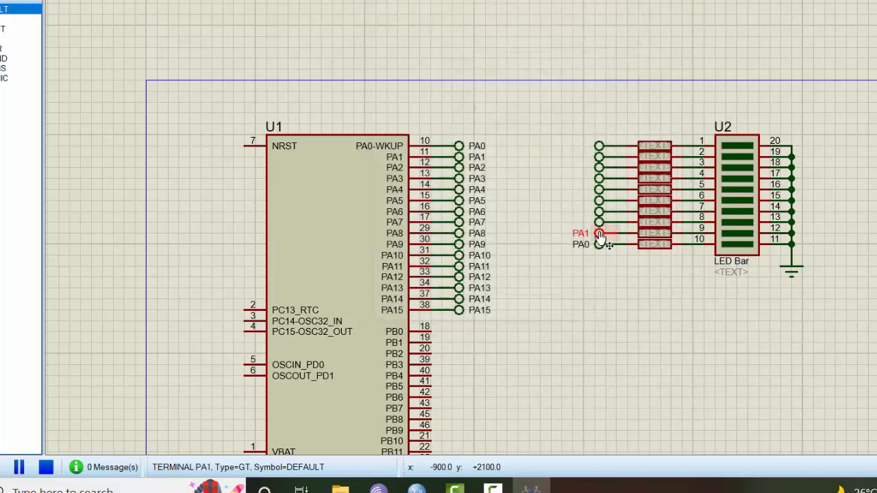
{"action": "double_click", "coordinate": [600, 225]}
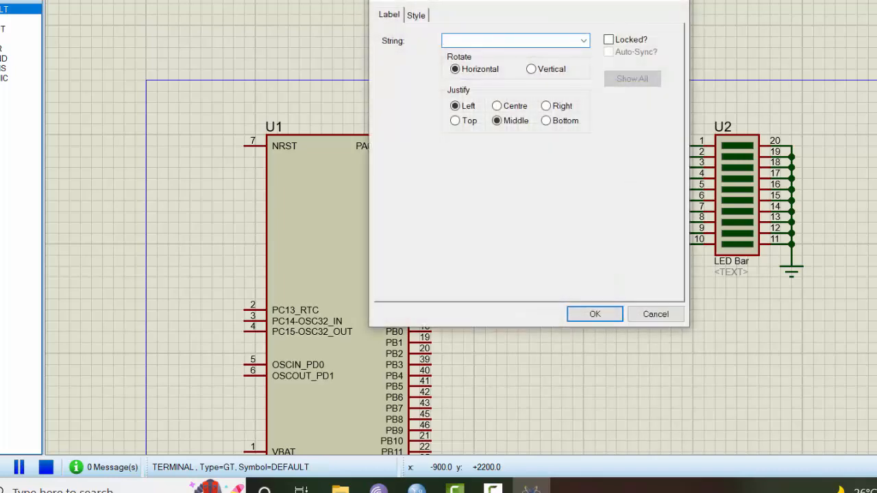
{"action": "type", "text": "PA2"}
{"action": "key", "text": "Return"}
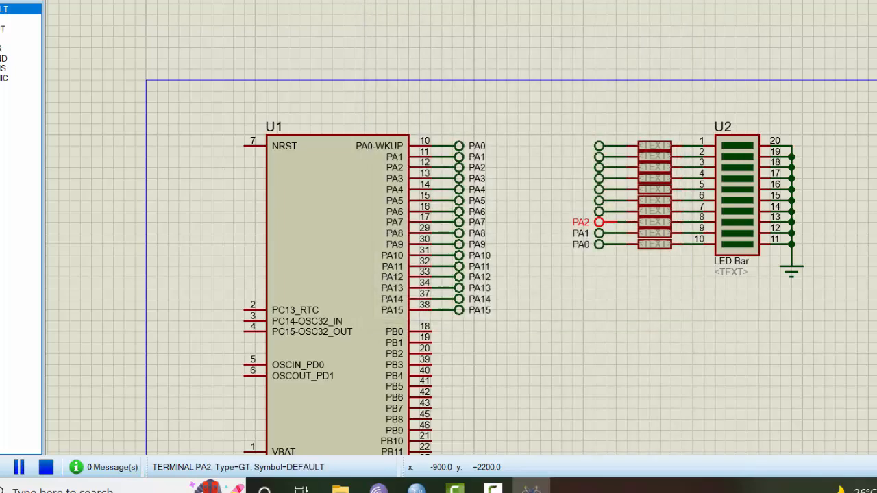
{"action": "double_click", "coordinate": [599, 213]}
{"action": "type", "text": "PA"}
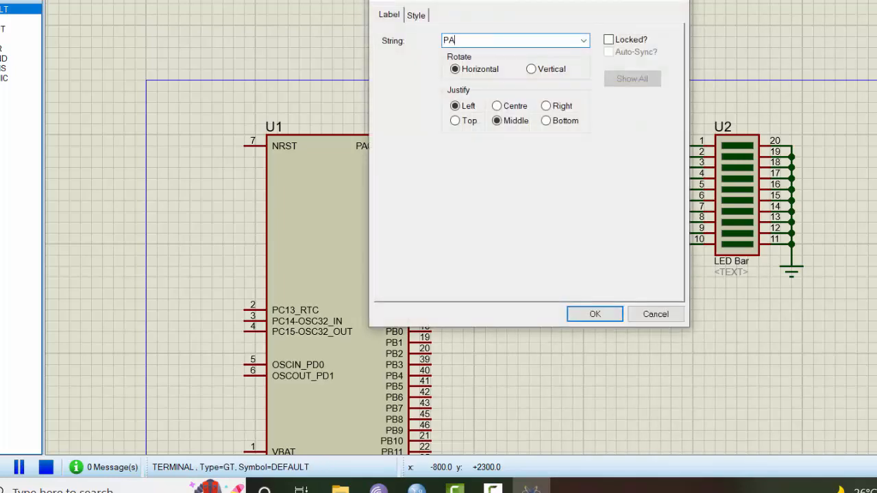
{"action": "type", "text": "3"}
{"action": "key", "text": "Return"}
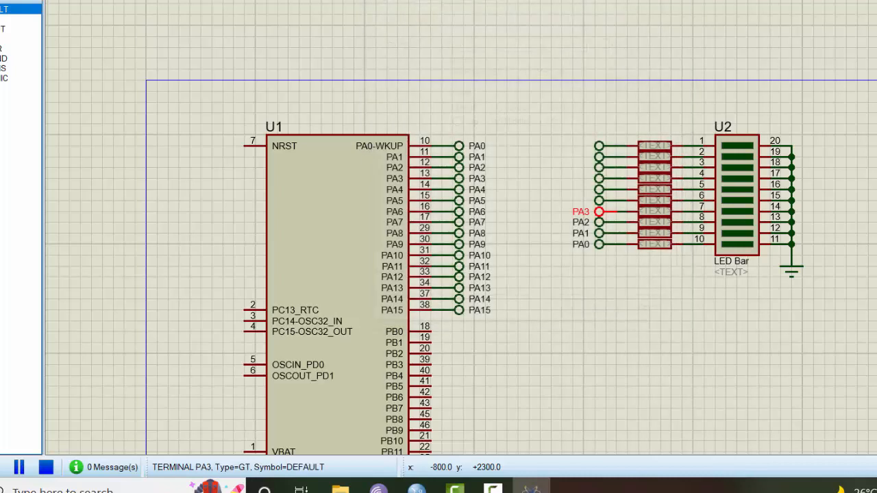
{"action": "double_click", "coordinate": [600, 204]}
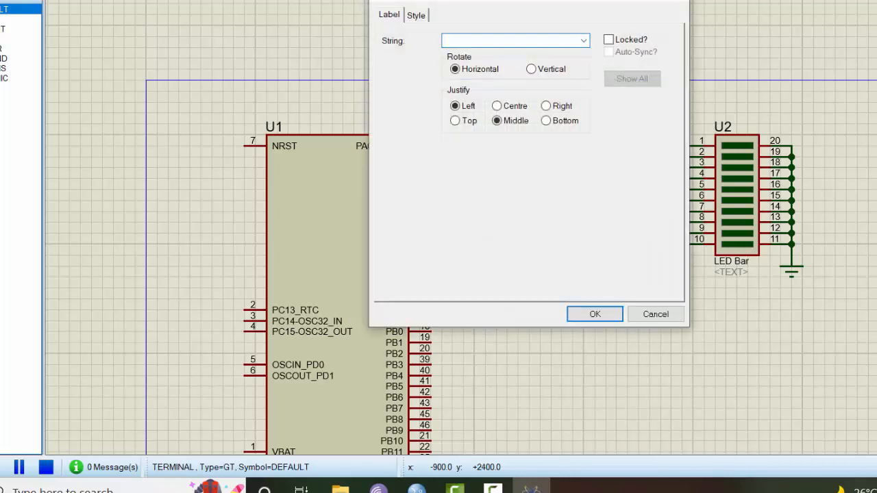
{"action": "type", "text": "PA4"}
{"action": "key", "text": "Return"}
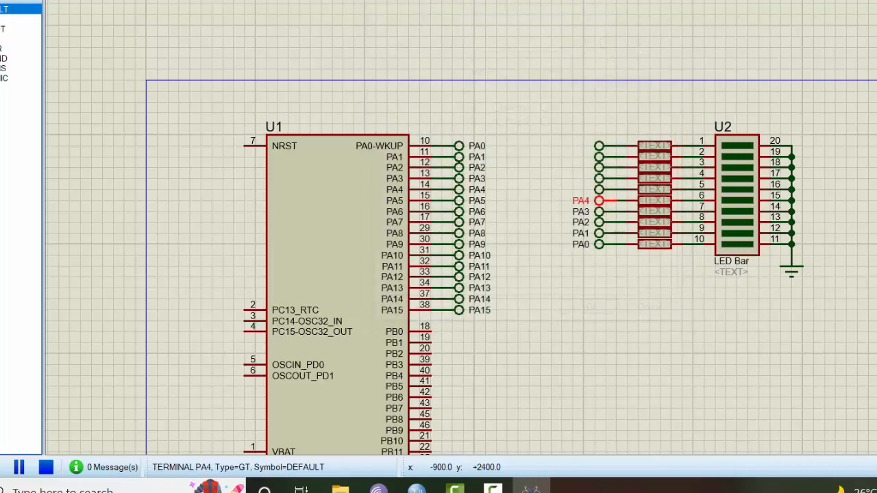
Label the upper five LED bar input terminals PA5, PA6, PA7, PA8 and PA9
{"action": "double_click", "coordinate": [599, 191]}
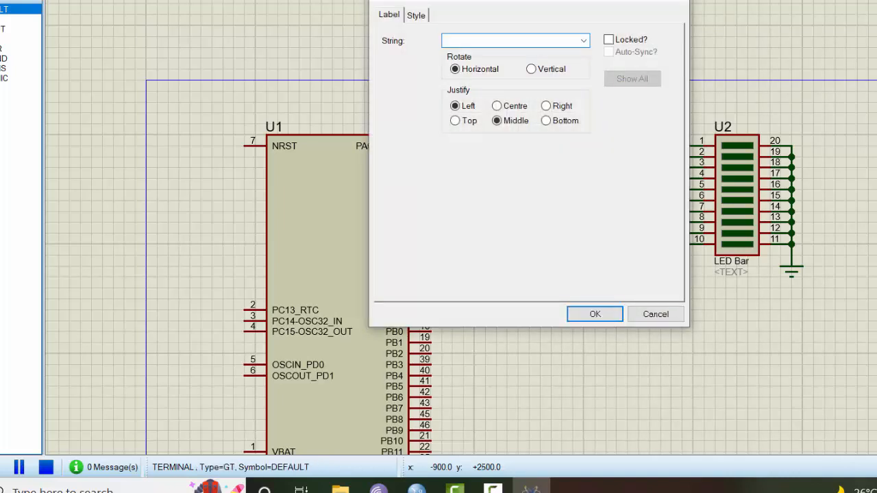
{"action": "key", "text": "Return"}
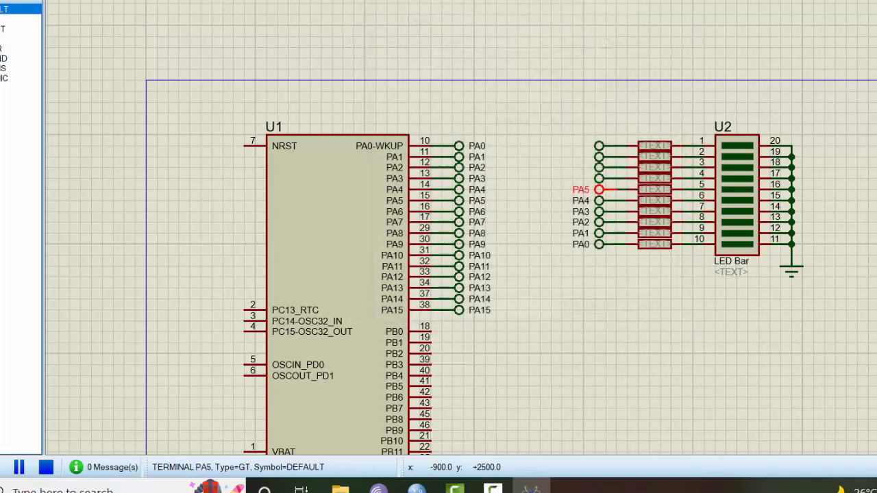
{"action": "double_click", "coordinate": [599, 180]}
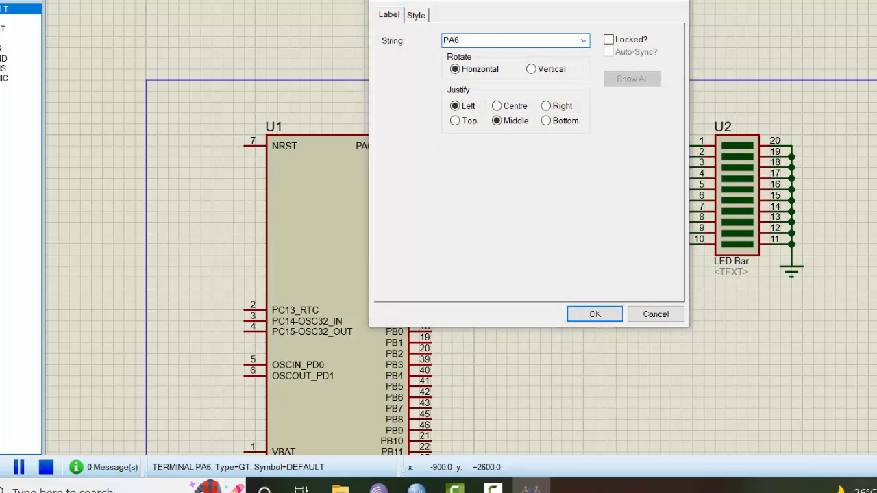
{"action": "key", "text": "Return"}
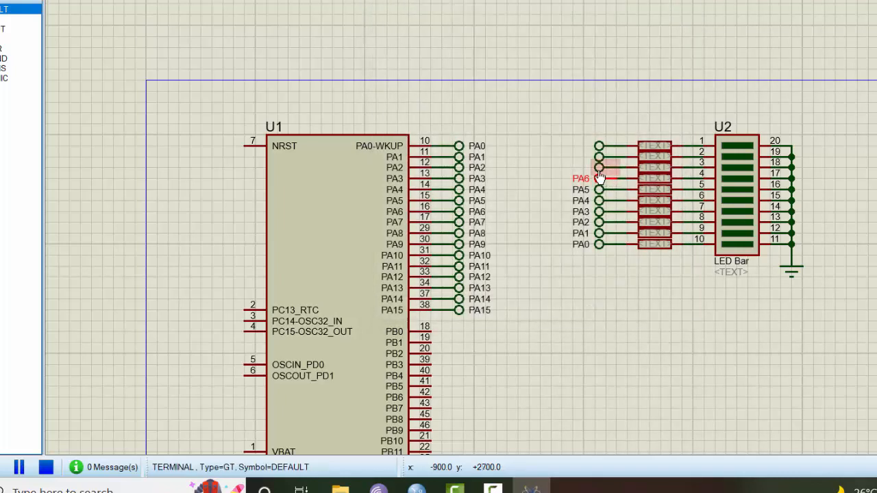
{"action": "double_click", "coordinate": [601, 167]}
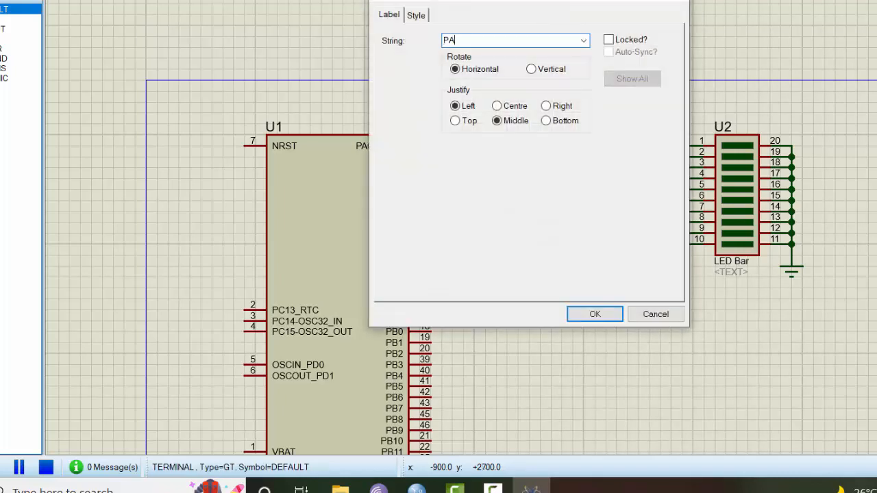
{"action": "key", "text": "Return"}
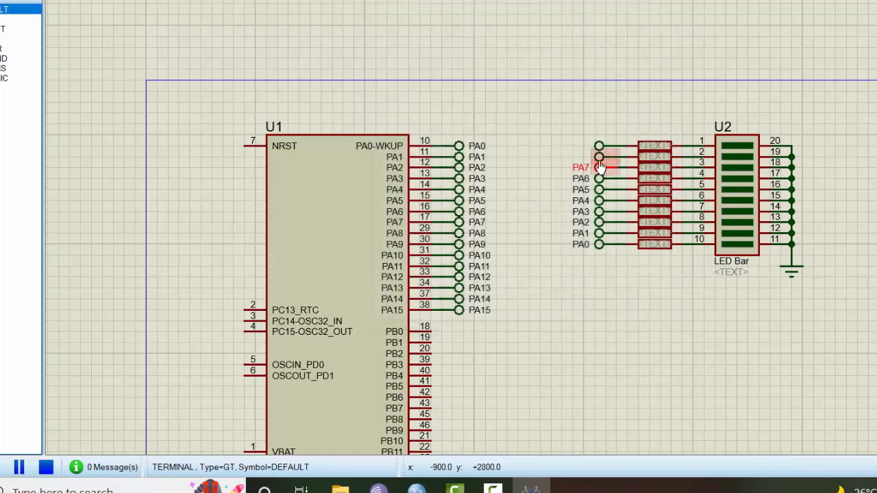
{"action": "double_click", "coordinate": [601, 158]}
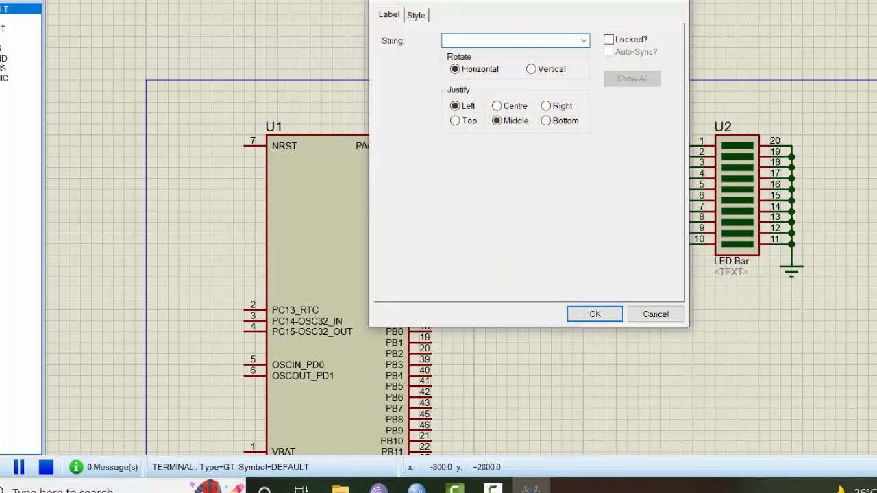
{"action": "key", "text": "Return"}
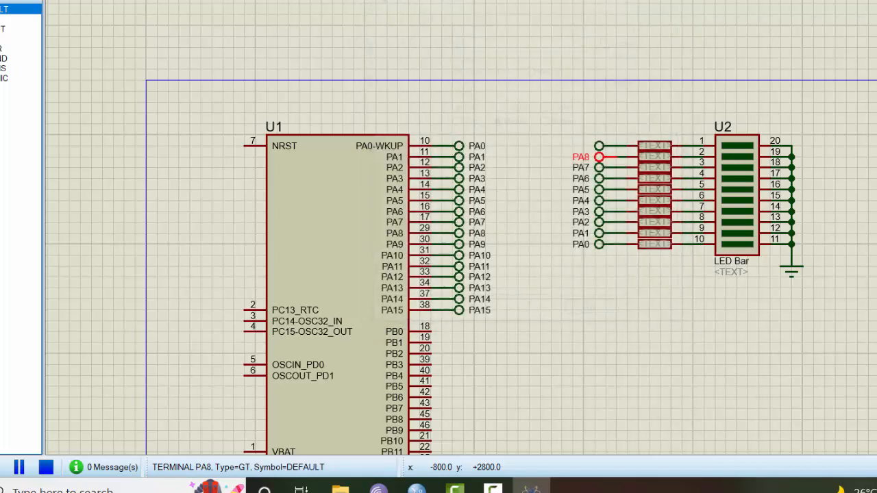
{"action": "double_click", "coordinate": [599, 146]}
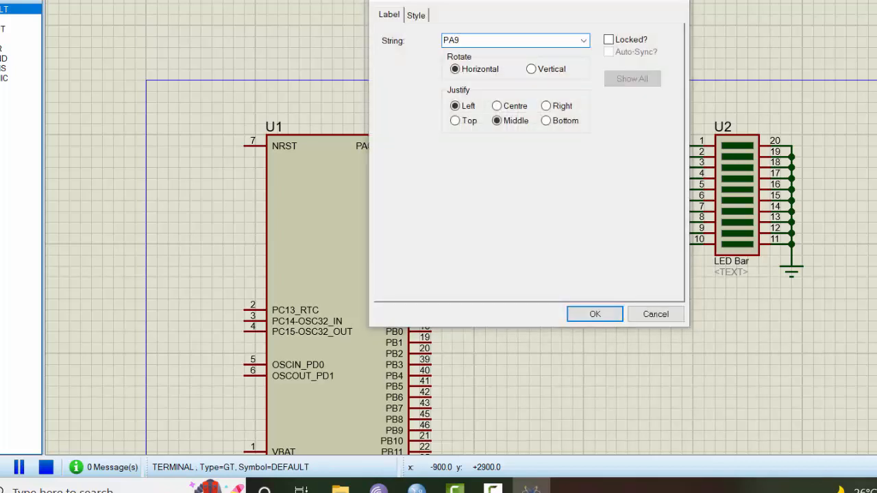
{"action": "key", "text": "Return"}
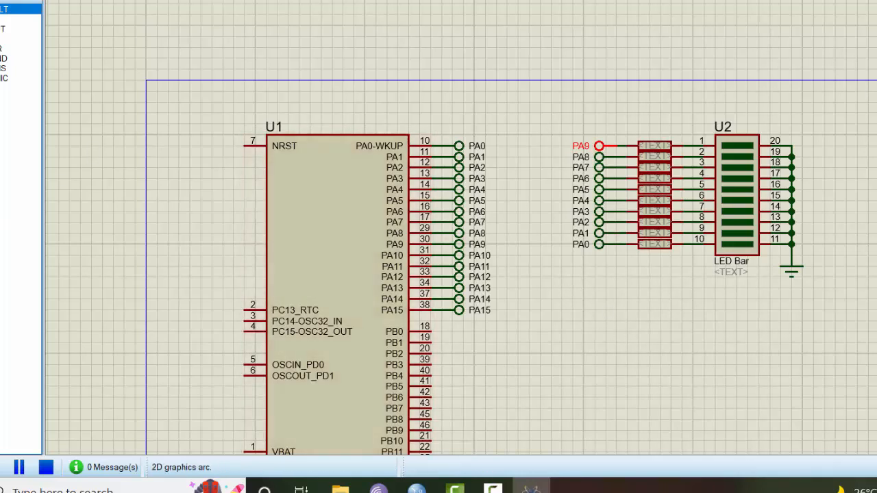
Draw a 2D box around U2 and its PA terminals, then raise its top edge slightly
{"action": "left_click", "coordinate": [0, 253]}
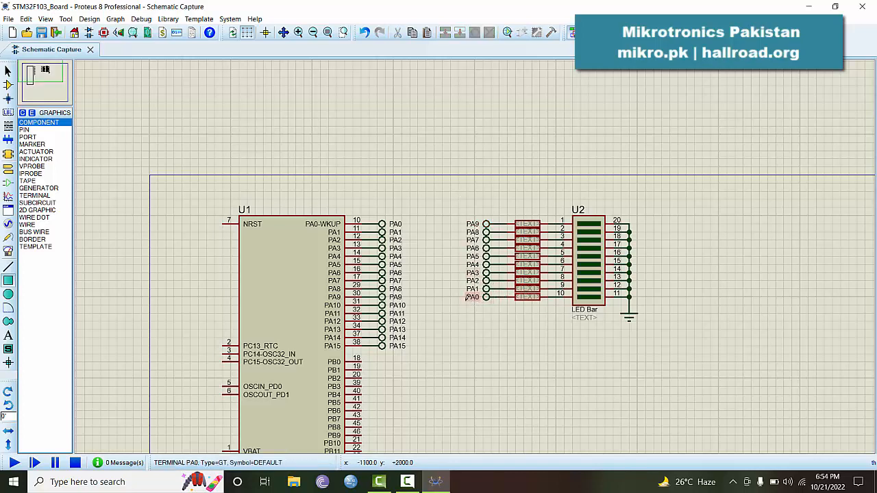
{"action": "left_click_drag", "start_coordinate": [459, 208], "coordinate": [645, 324]}
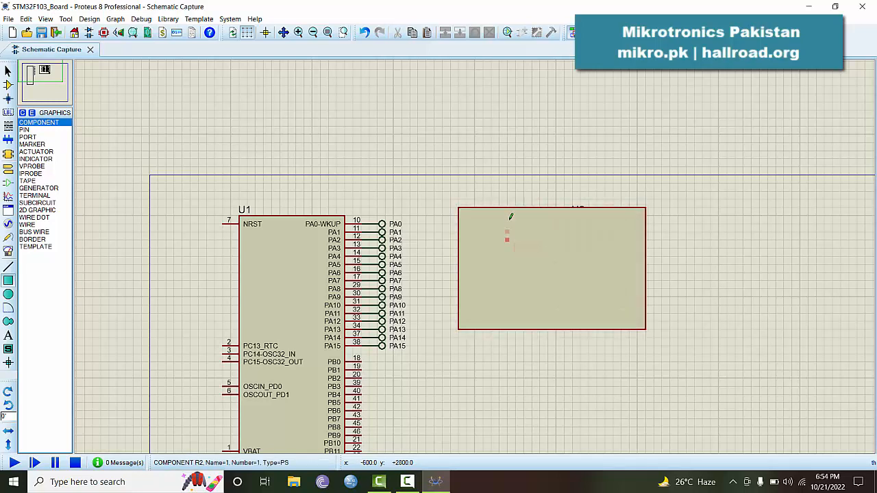
{"action": "left_click", "coordinate": [8, 70]}
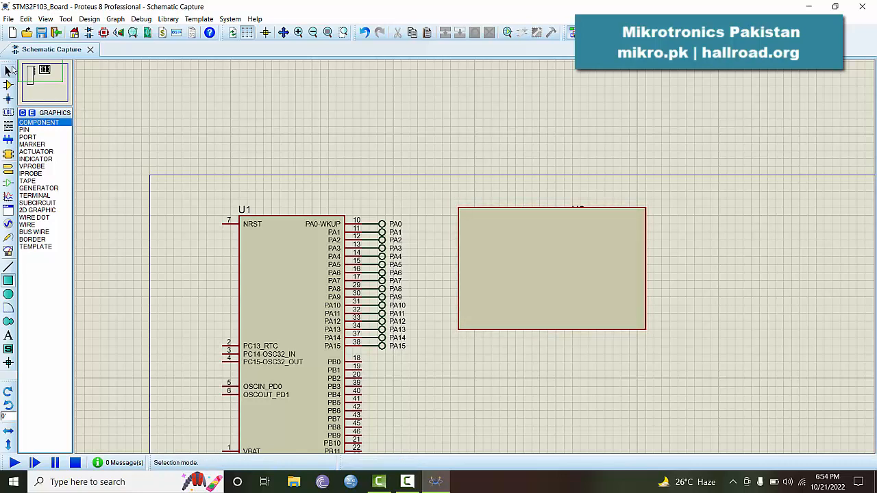
{"action": "left_click", "coordinate": [549, 209]}
{"action": "left_click", "coordinate": [553, 207]}
{"action": "left_click_drag", "start_coordinate": [553, 207], "coordinate": [553, 199]}
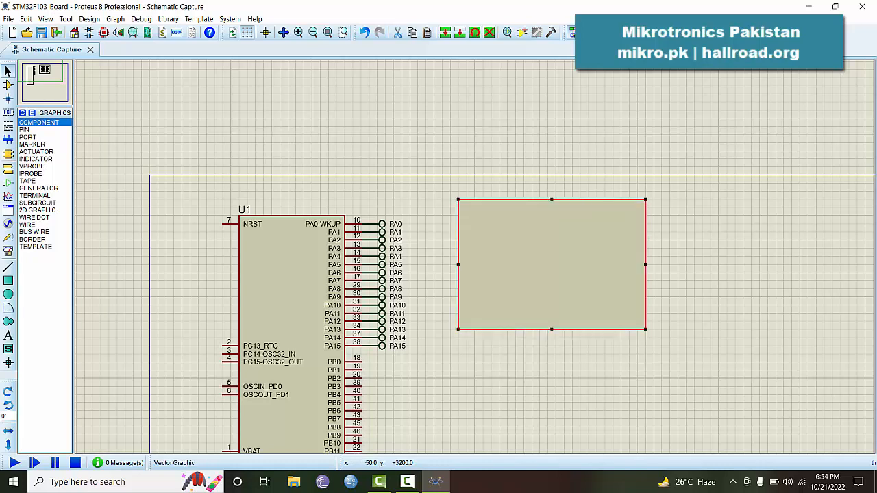
{"action": "right_click", "coordinate": [512, 216]}
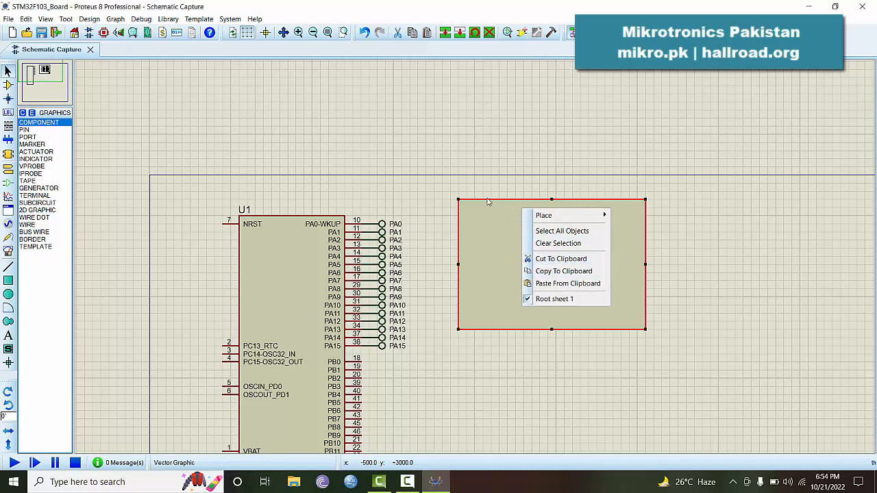
Set the box's fill style to None, not following global style, for this graphic only
{"action": "double_click", "coordinate": [513, 216]}
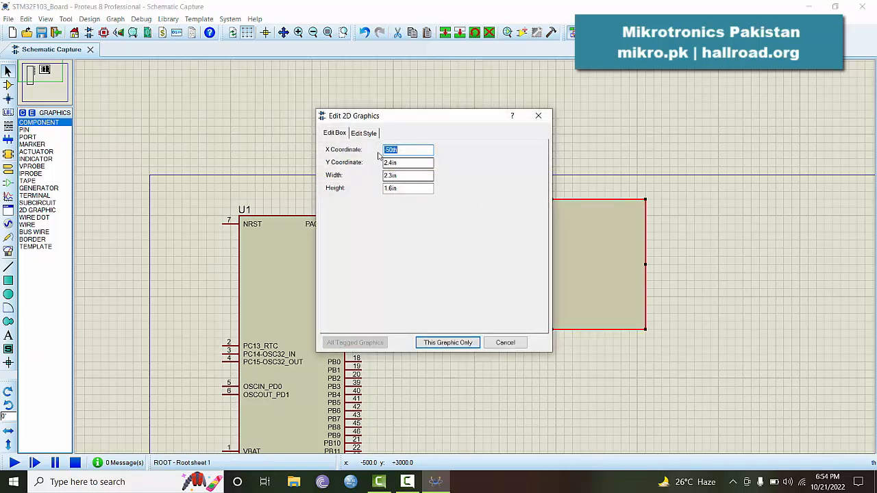
{"action": "left_click", "coordinate": [364, 133]}
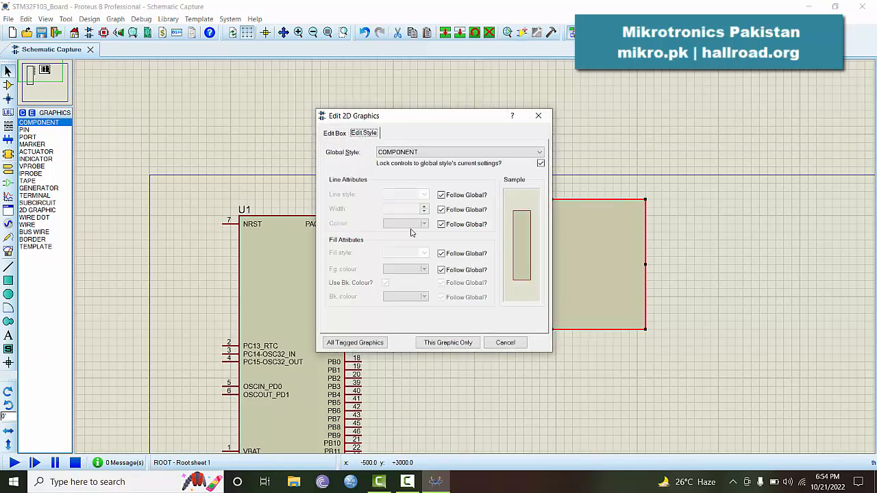
{"action": "left_click", "coordinate": [441, 254]}
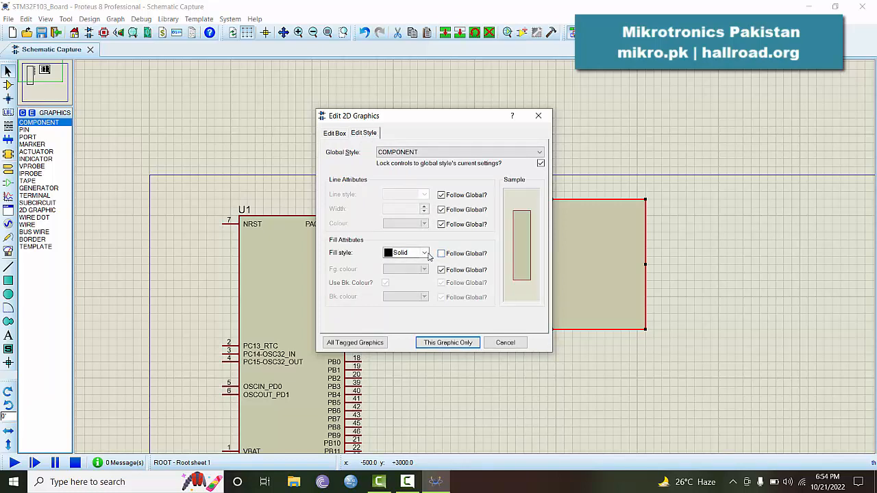
{"action": "left_click", "coordinate": [425, 255]}
{"action": "left_click", "coordinate": [408, 268]}
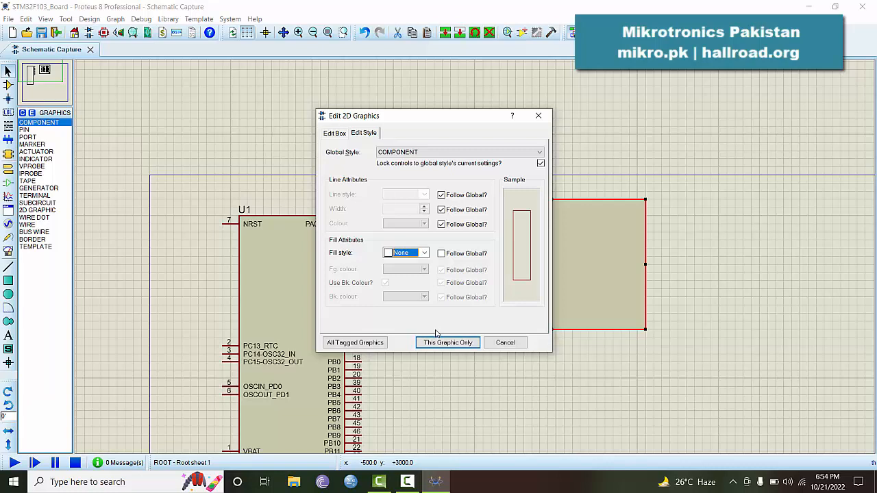
{"action": "left_click", "coordinate": [438, 342]}
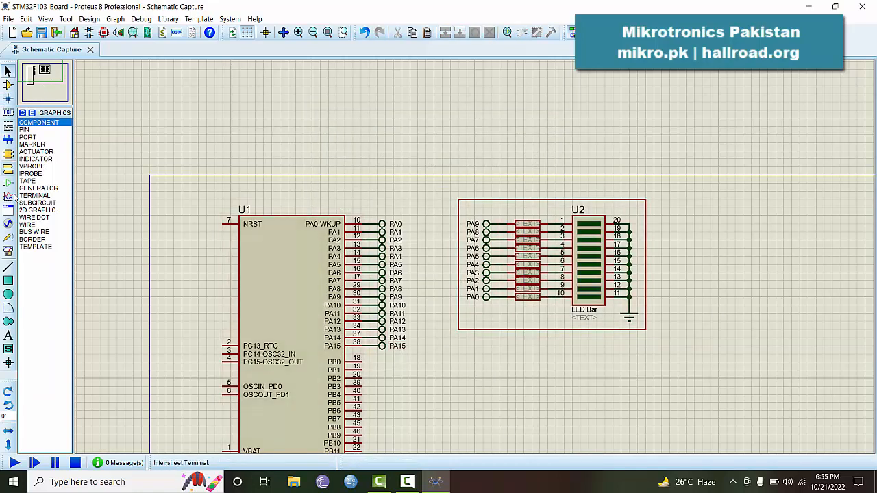
Place the text 'LED Bar Graph' and move it into the box's lower-left corner
{"action": "left_click", "coordinate": [10, 336]}
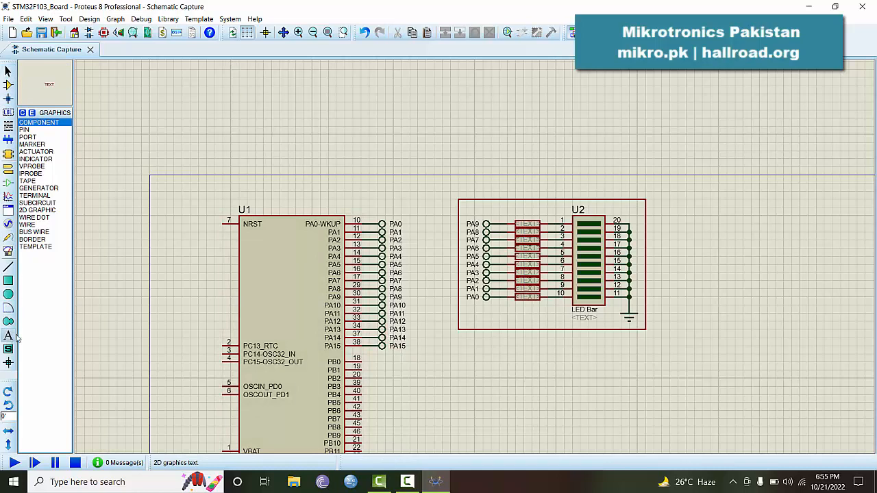
{"action": "left_click", "coordinate": [484, 363]}
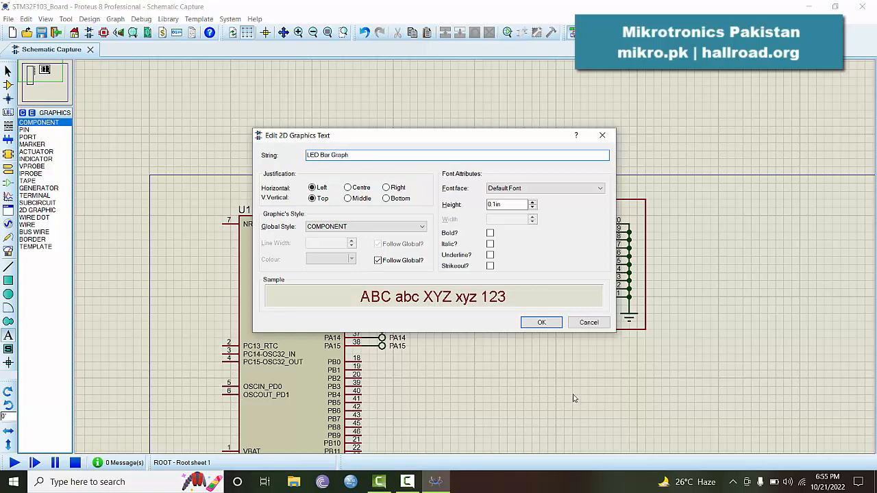
{"action": "left_click", "coordinate": [541, 322]}
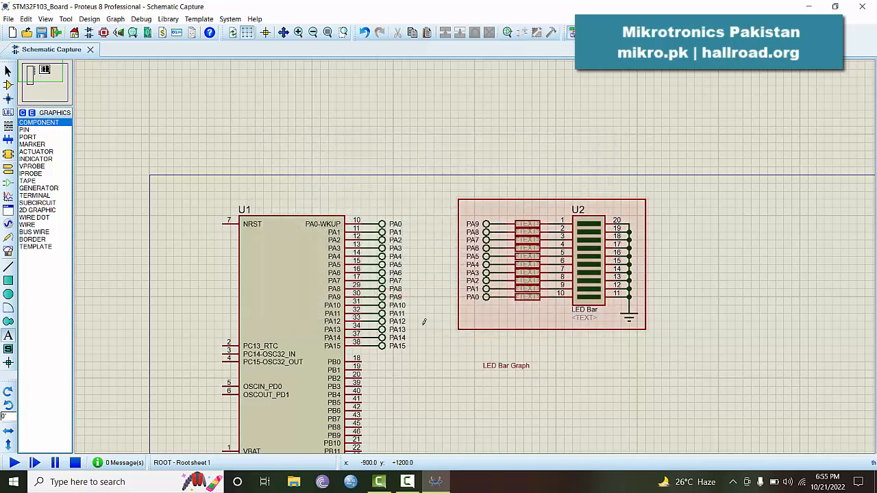
{"action": "left_click", "coordinate": [7, 73]}
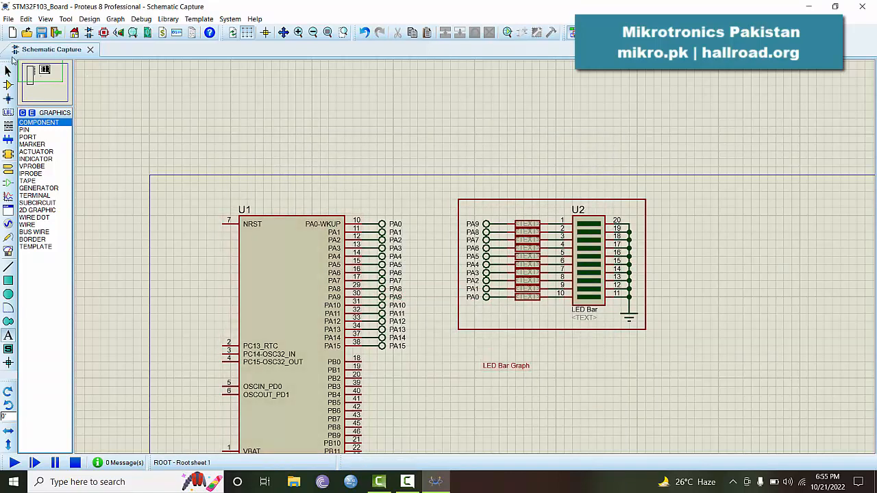
{"action": "left_click", "coordinate": [506, 367]}
{"action": "left_click_drag", "start_coordinate": [510, 367], "coordinate": [510, 318]}
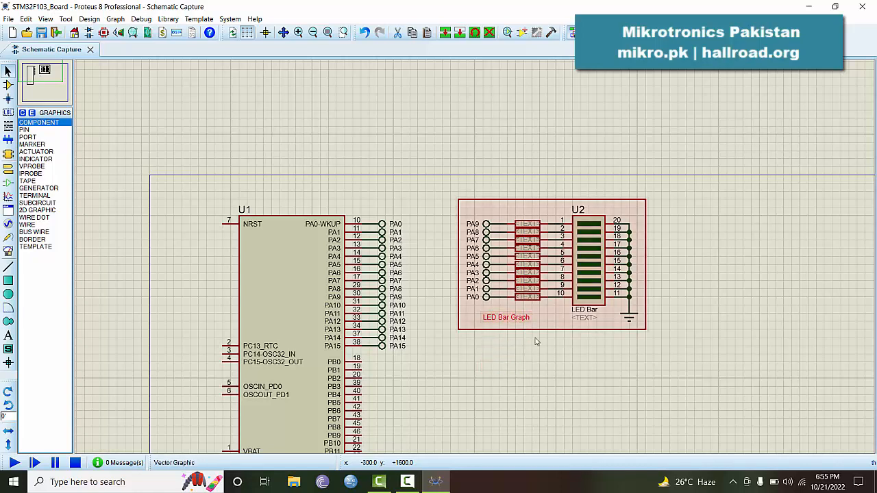
{"action": "left_click", "coordinate": [539, 377]}
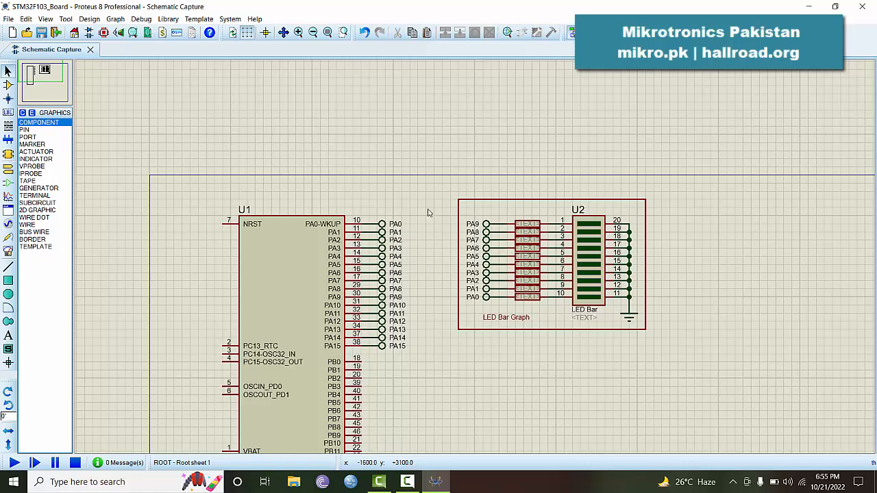
Zoom to the entire sheet and move the framed LED bar block beside STM32 chip U1
{"action": "left_click", "coordinate": [328, 33]}
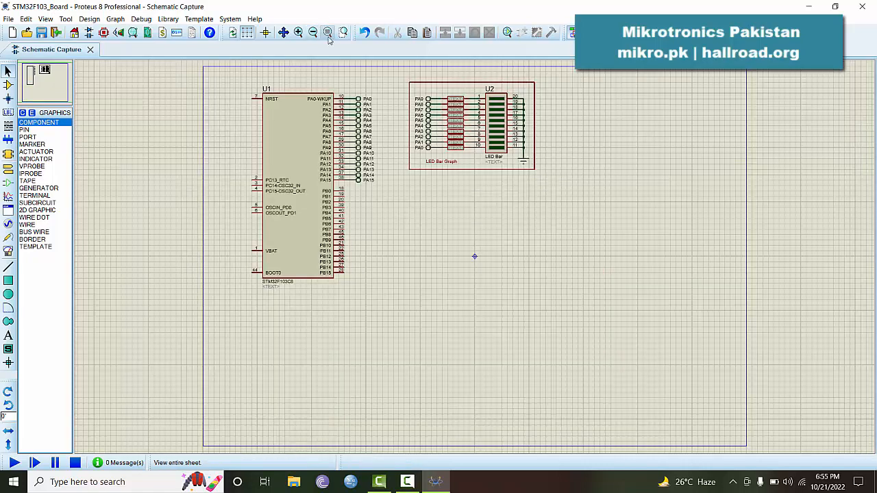
{"action": "left_click_drag", "start_coordinate": [398, 71], "coordinate": [541, 193]}
{"action": "left_click_drag", "start_coordinate": [484, 152], "coordinate": [668, 157]}
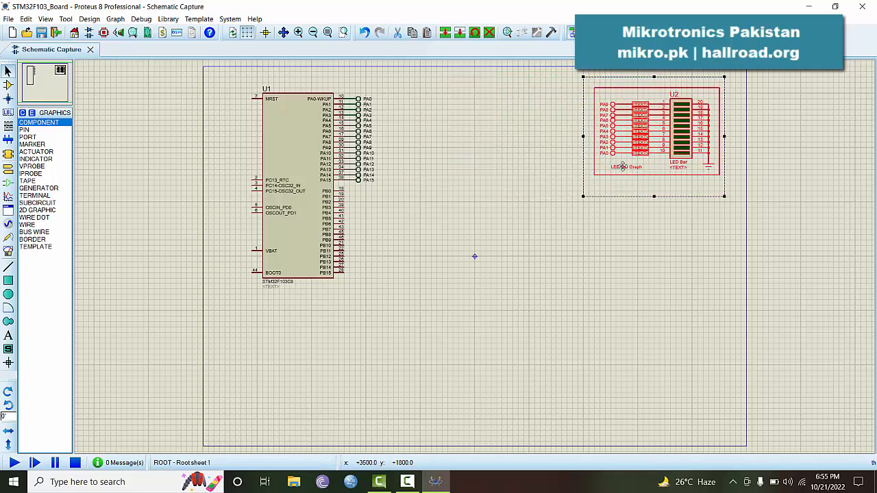
{"action": "left_click", "coordinate": [541, 177]}
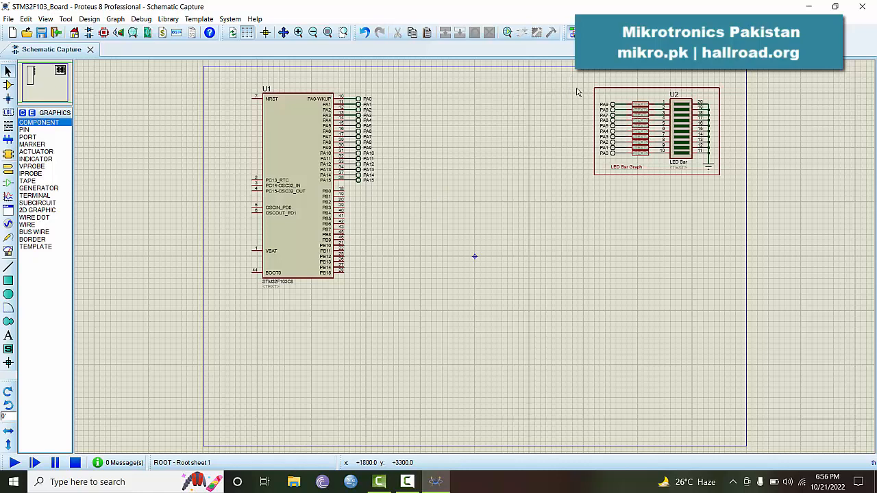
{"action": "left_click_drag", "start_coordinate": [572, 77], "coordinate": [741, 197]}
{"action": "left_click_drag", "start_coordinate": [662, 168], "coordinate": [490, 173]}
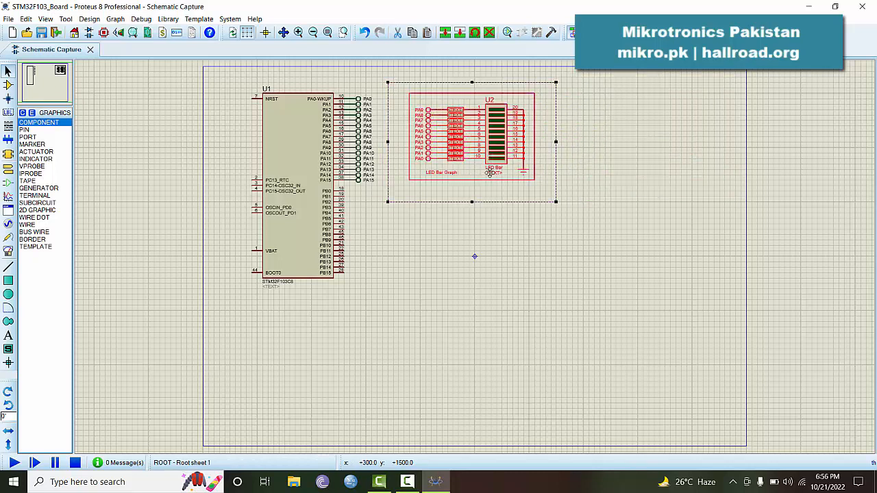
{"action": "left_click", "coordinate": [484, 262]}
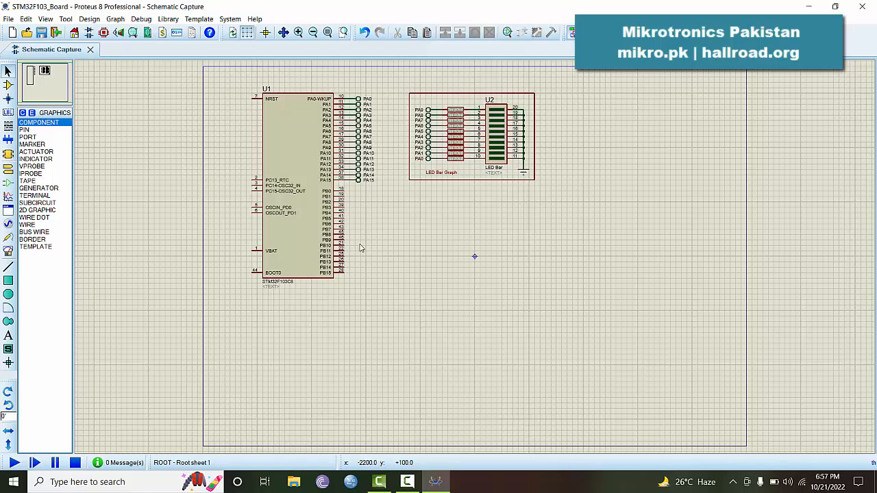
{"action": "double_click", "coordinate": [427, 162]}
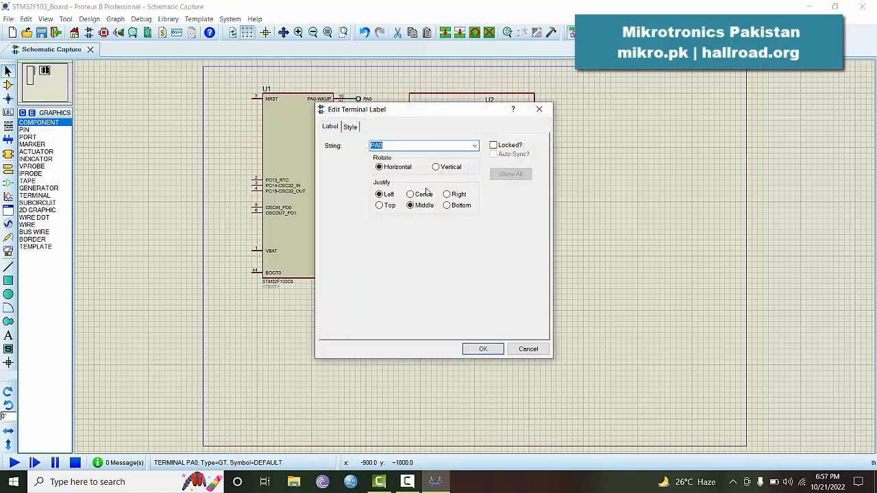
{"action": "left_click", "coordinate": [528, 350]}
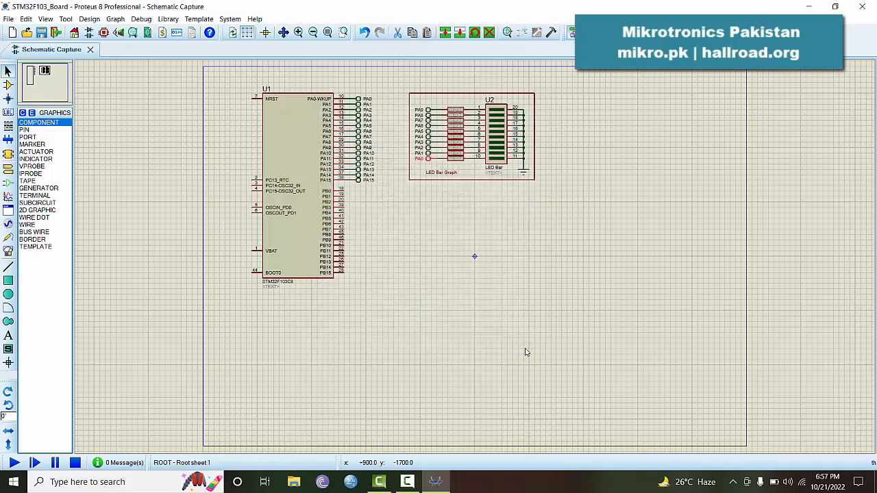